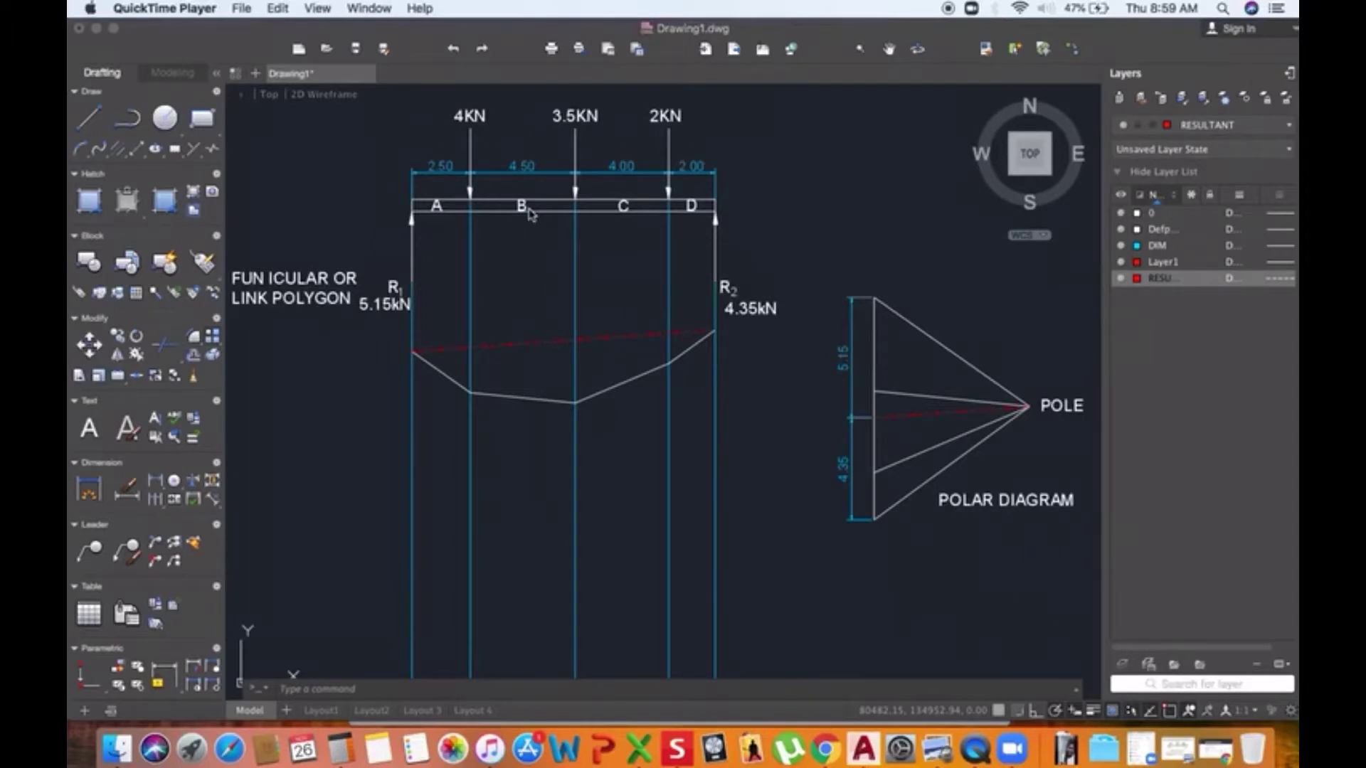
# Step: Pan and zoom across the file's drawings to bring the funicular polygon back into view
pyautogui.click(561, 204)
pyautogui.click(562, 201)
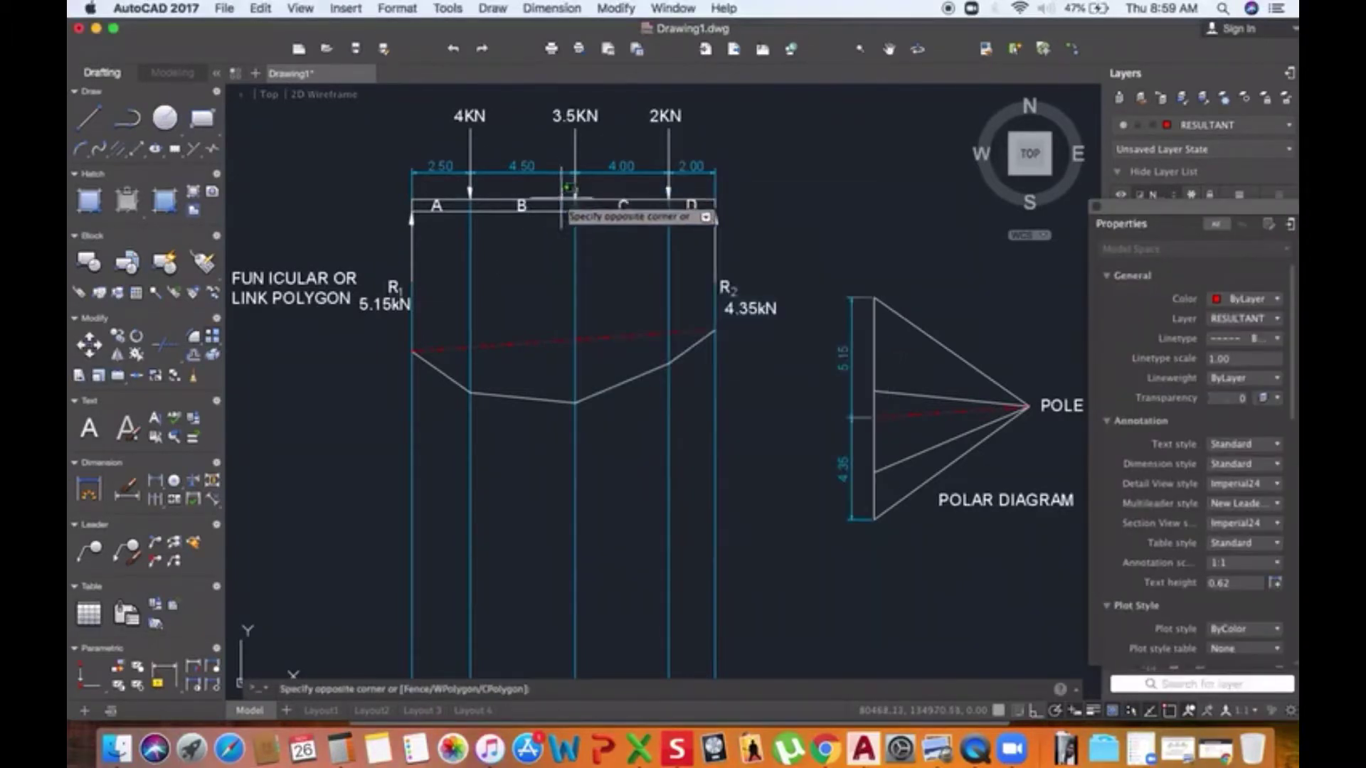
pyautogui.press('Escape')
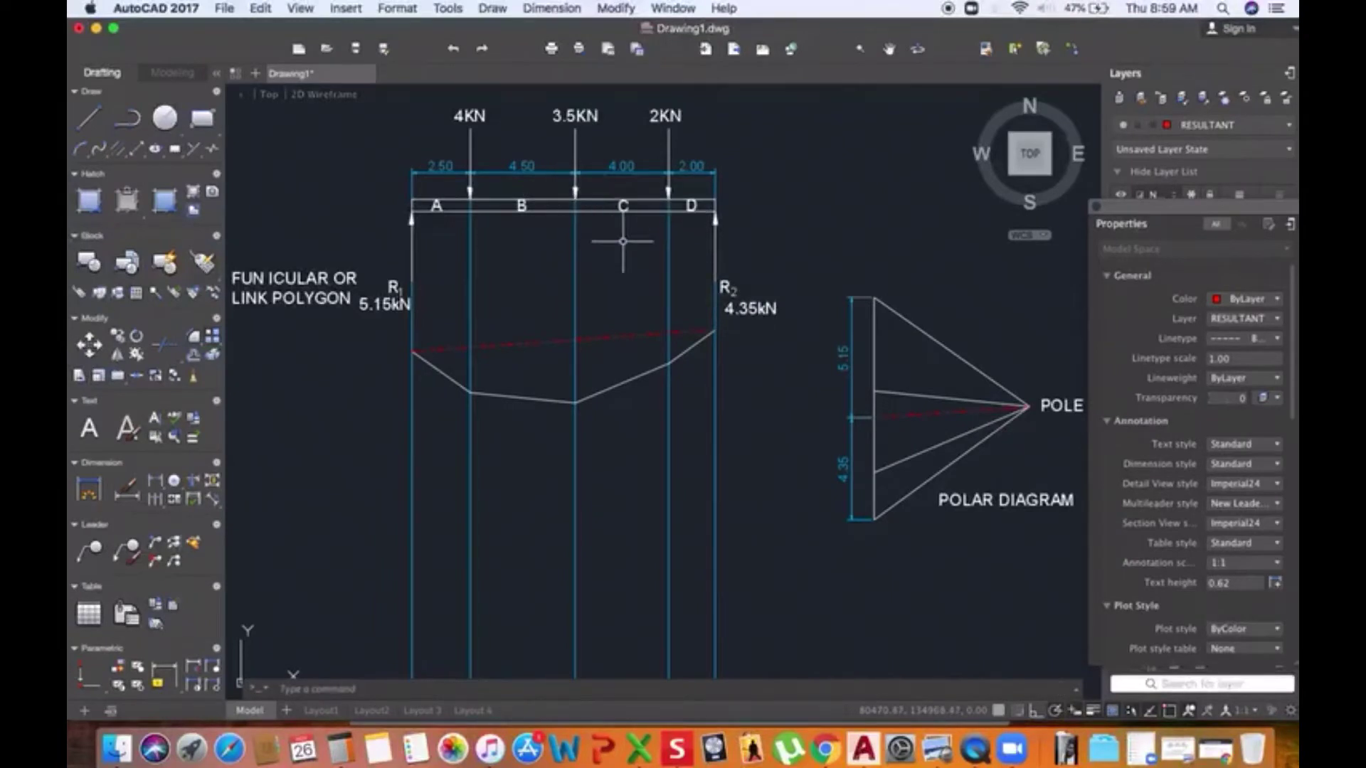
pyautogui.scroll(-6, 591, 271)
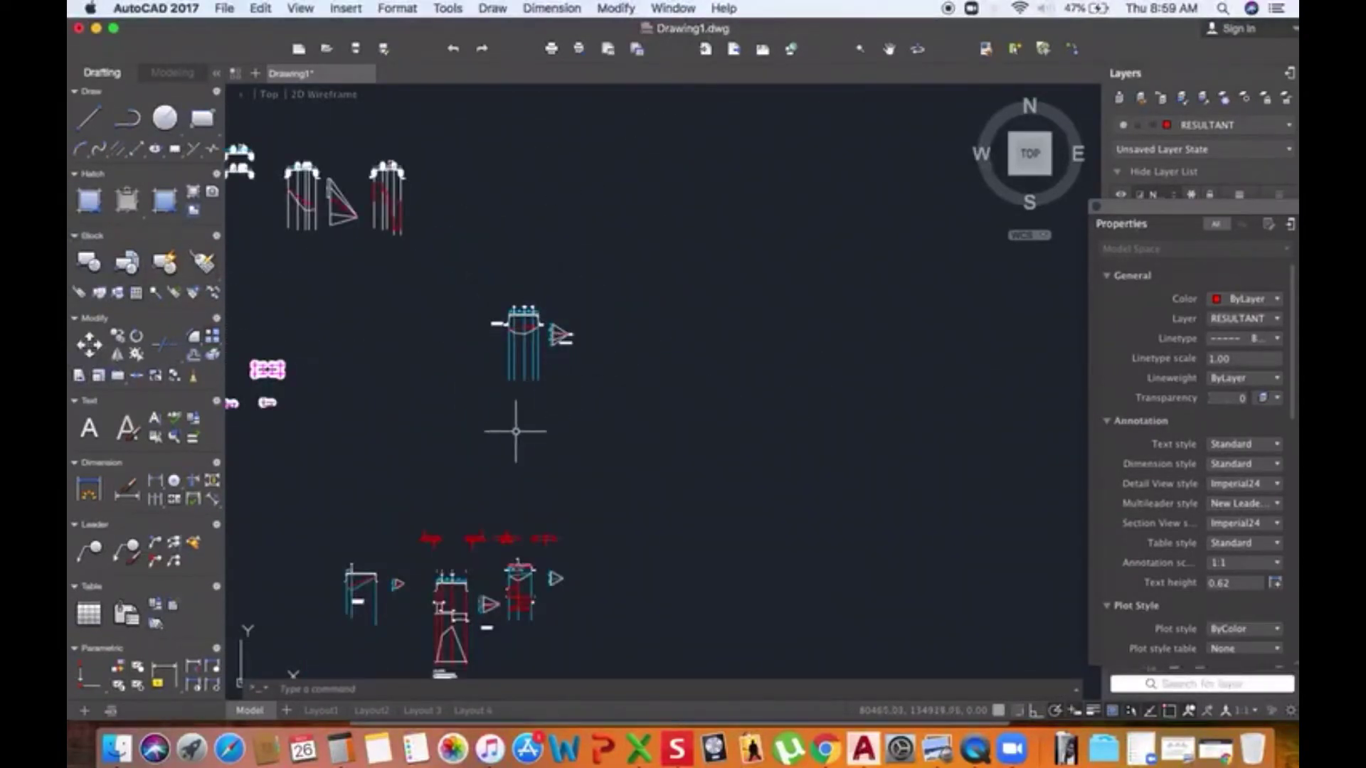
pyautogui.scroll(10, 468, 542)
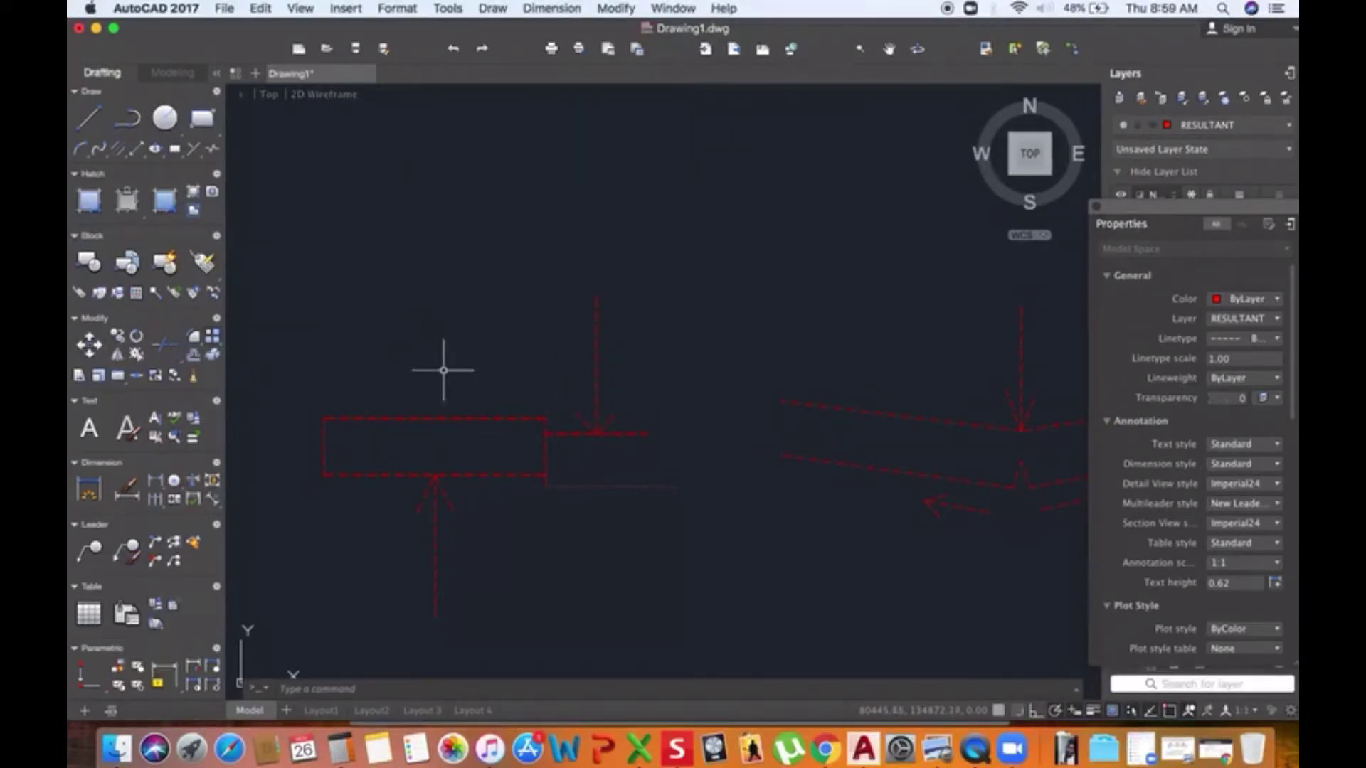
pyautogui.hscroll(-3, 427, 331)
pyautogui.hscroll(-5, 475, 332)
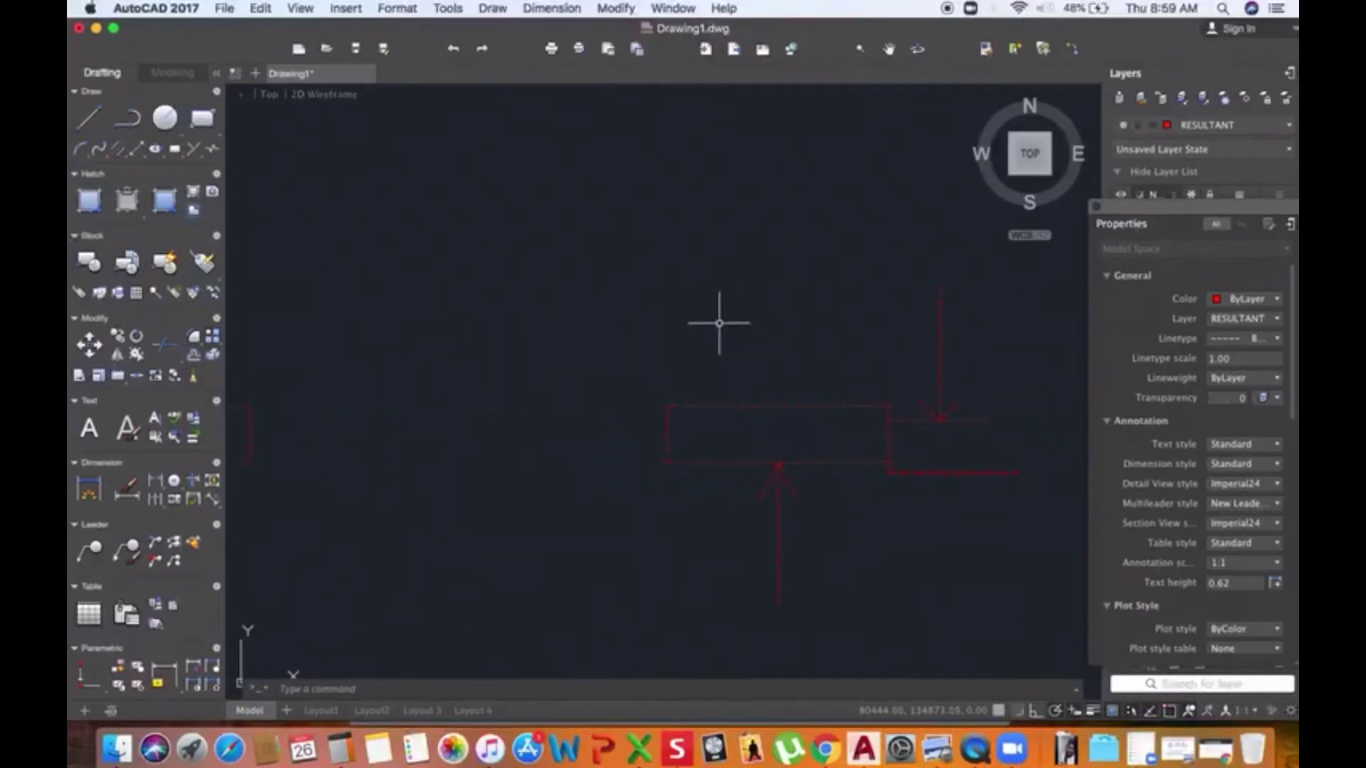
pyautogui.hscroll(-1, 555, 304)
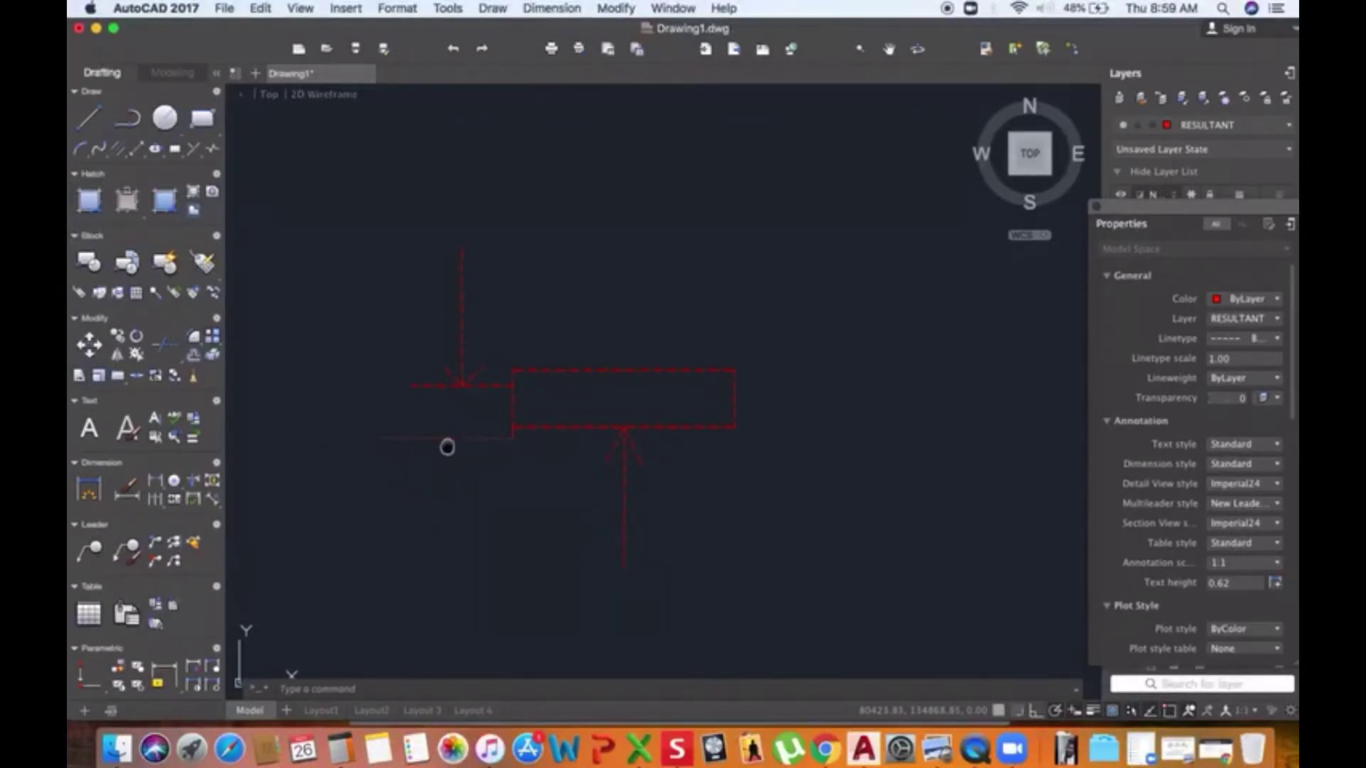
pyautogui.hscroll(1, 448, 446)
pyautogui.scroll(-2, 719, 420)
pyautogui.moveTo(675, 414); pyautogui.dragTo(561, 383)
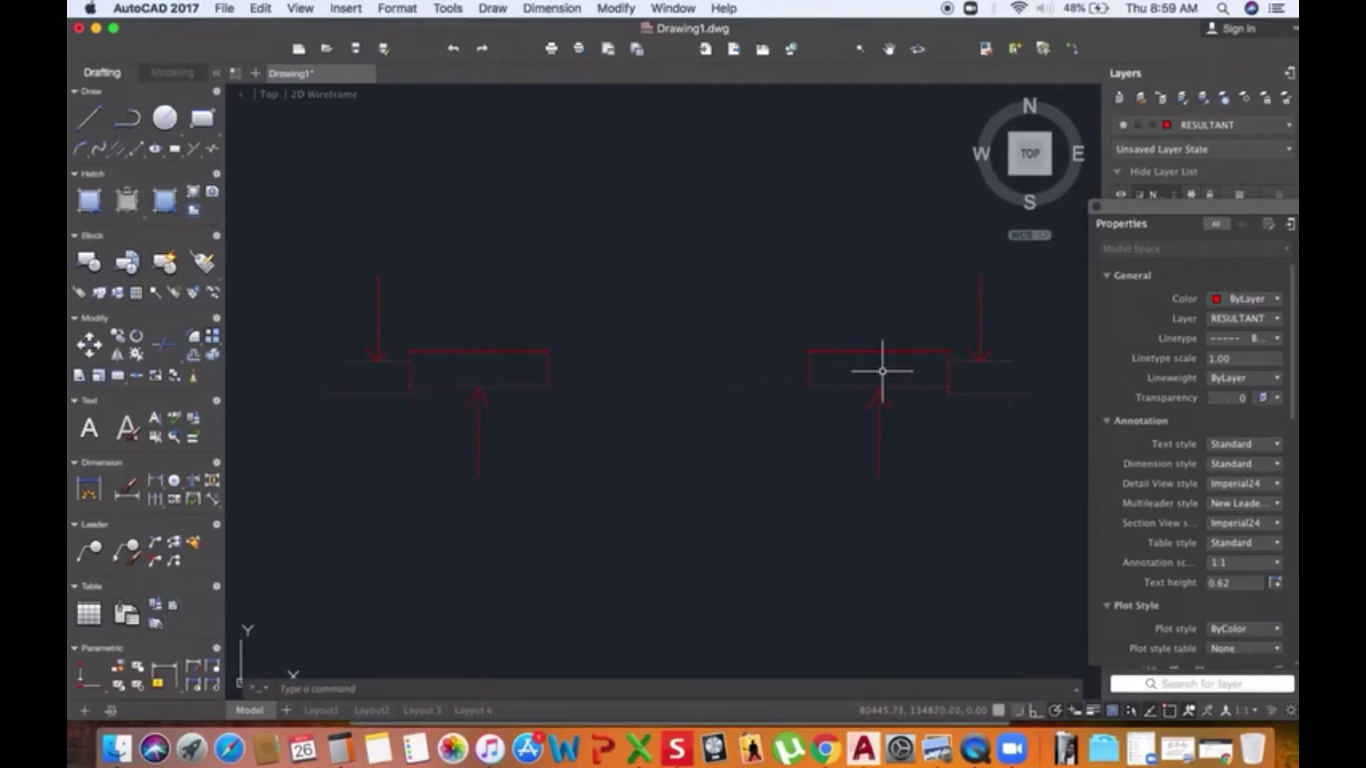
pyautogui.moveTo(628, 357)
pyautogui.mouseDown()
pyautogui.moveTo(625, 524)
pyautogui.moveTo(595, 527)
pyautogui.mouseUp()
pyautogui.scroll(-4, 630, 457)
pyautogui.scroll(-3, 625, 525)
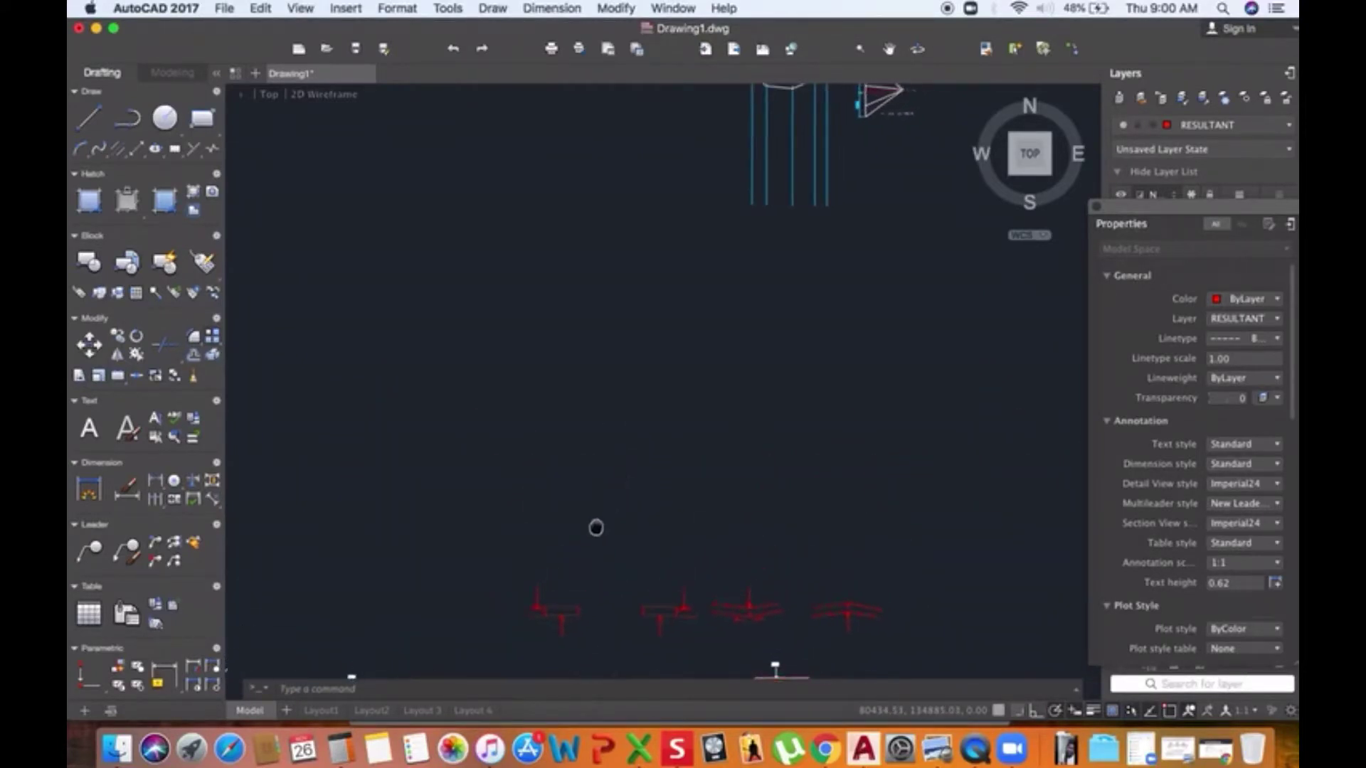
pyautogui.moveTo(649, 467); pyautogui.dragTo(634, 478)
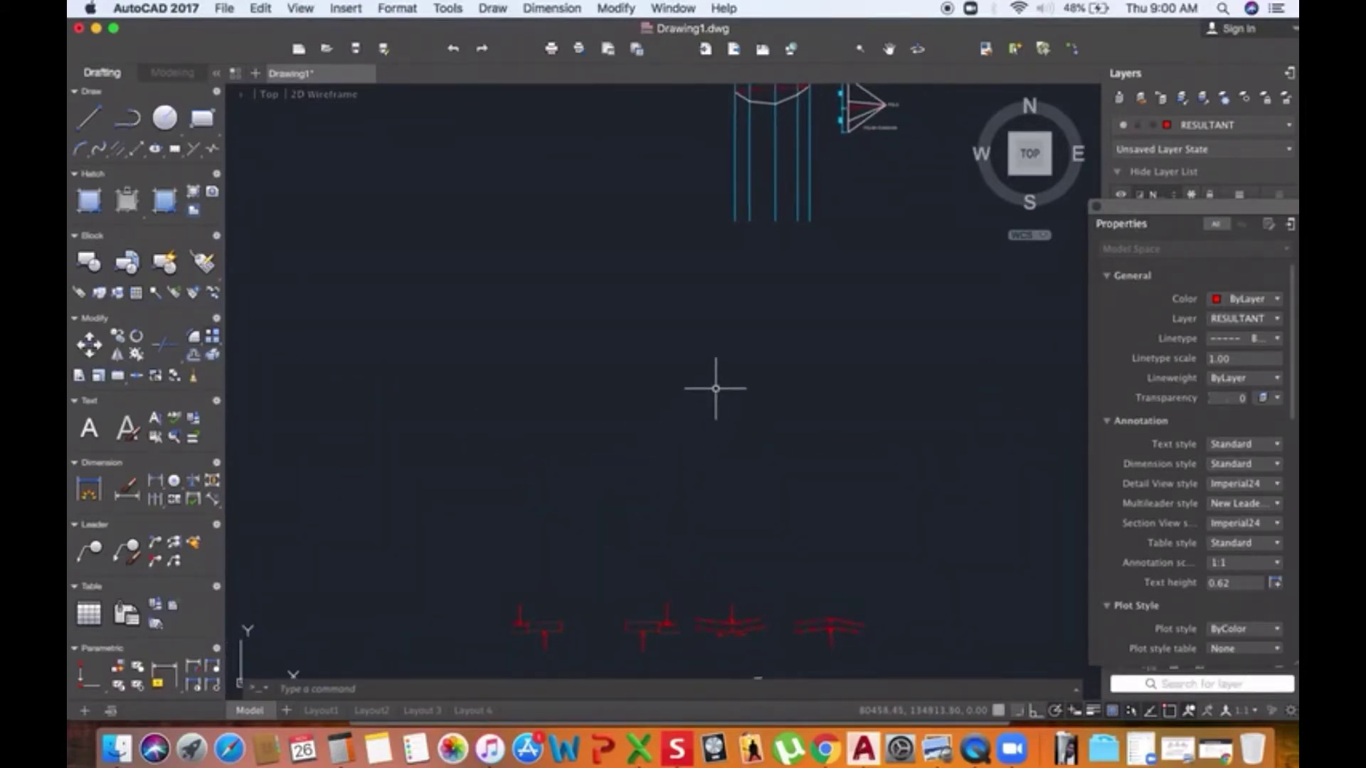
pyautogui.scroll(5, 740, 278)
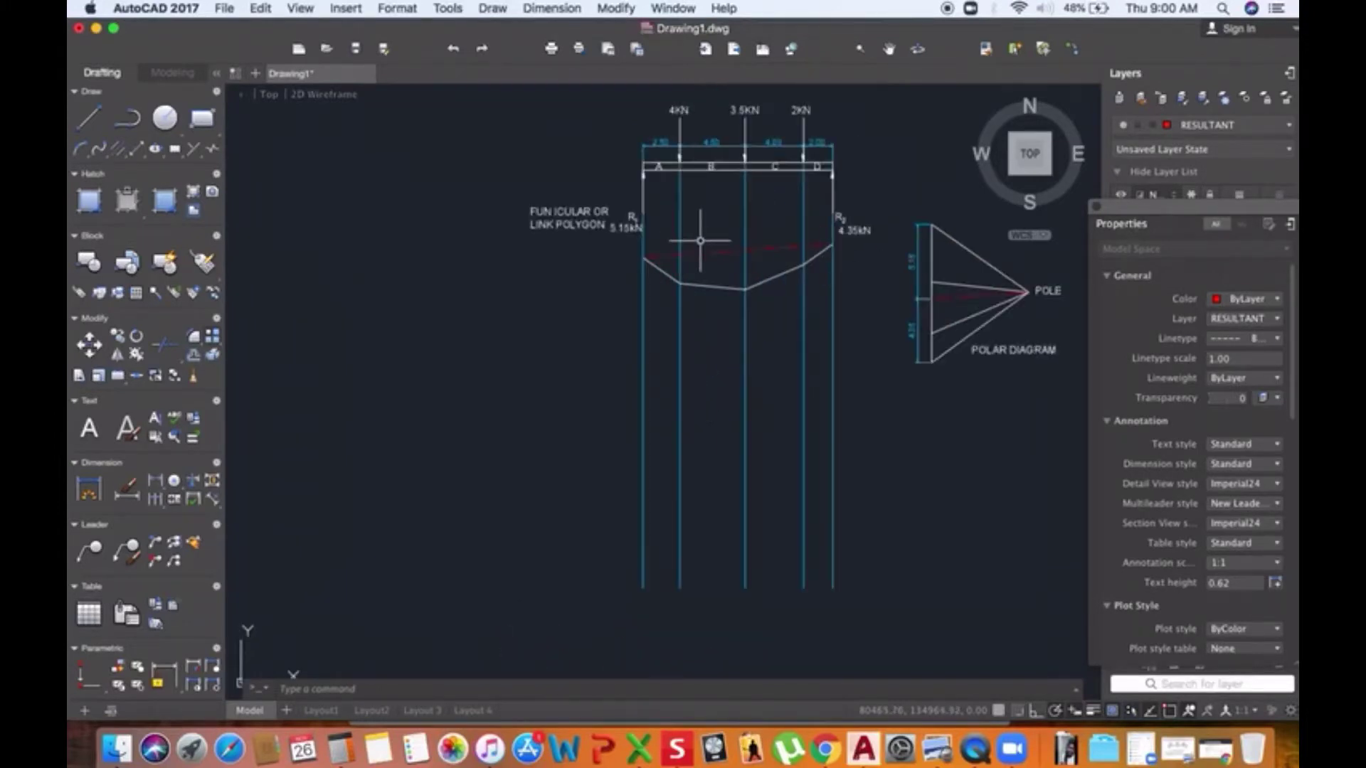
pyautogui.scroll(-3, 717, 267)
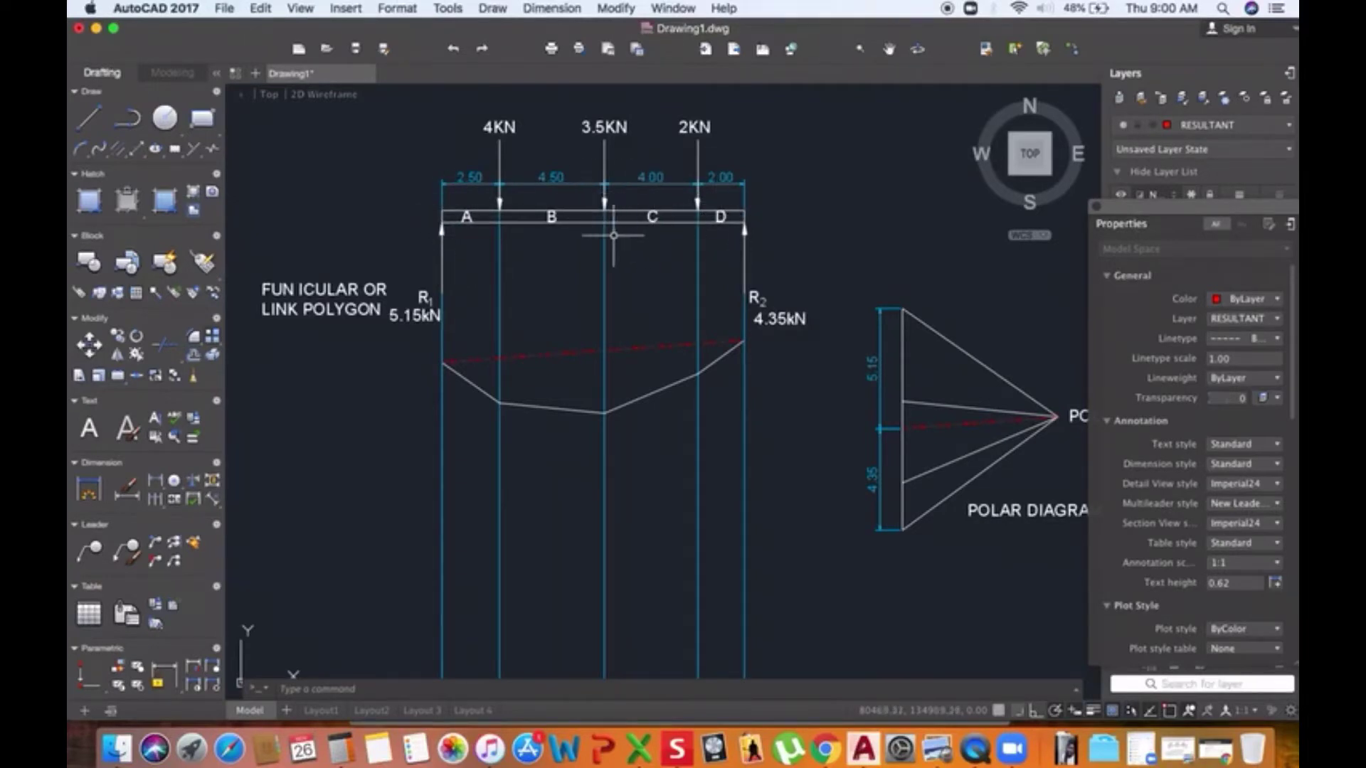
pyautogui.scroll(-3, 501, 274)
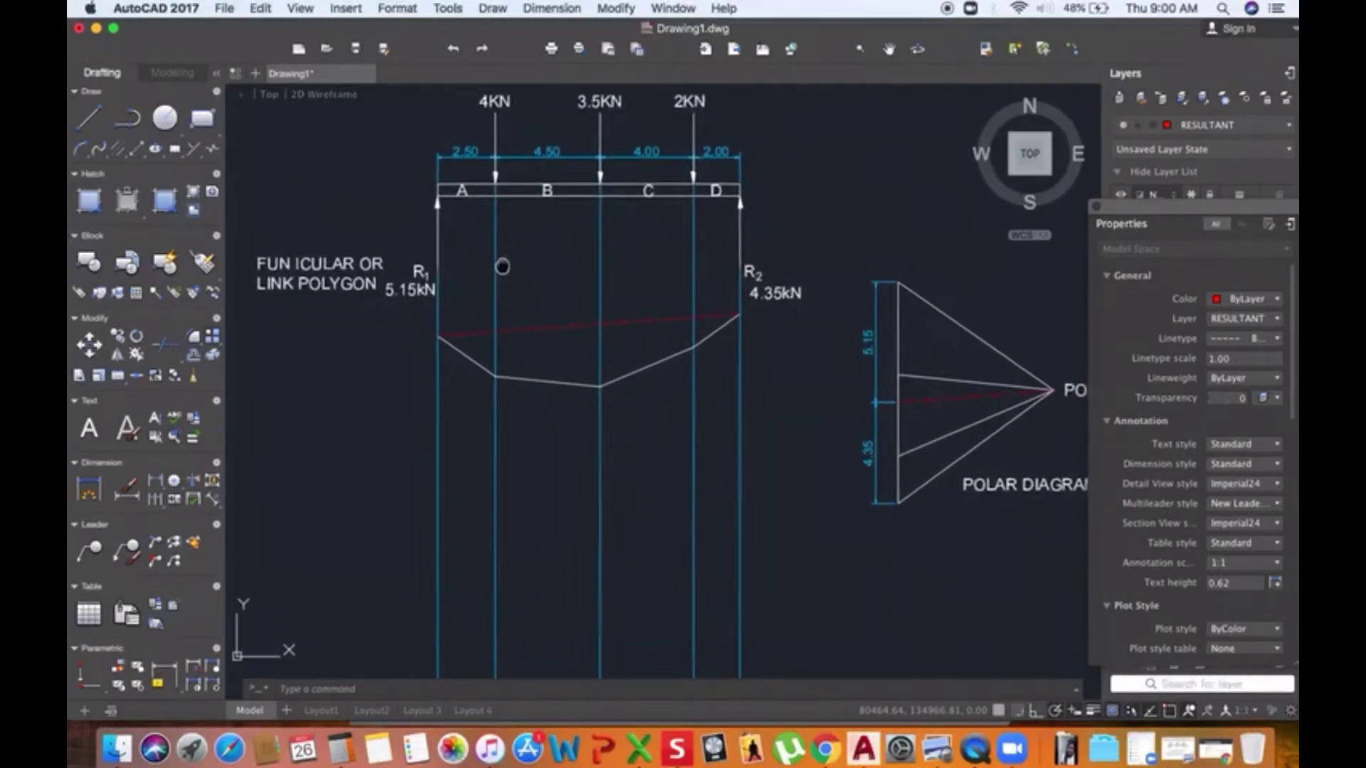
pyautogui.scroll(1, 497, 270)
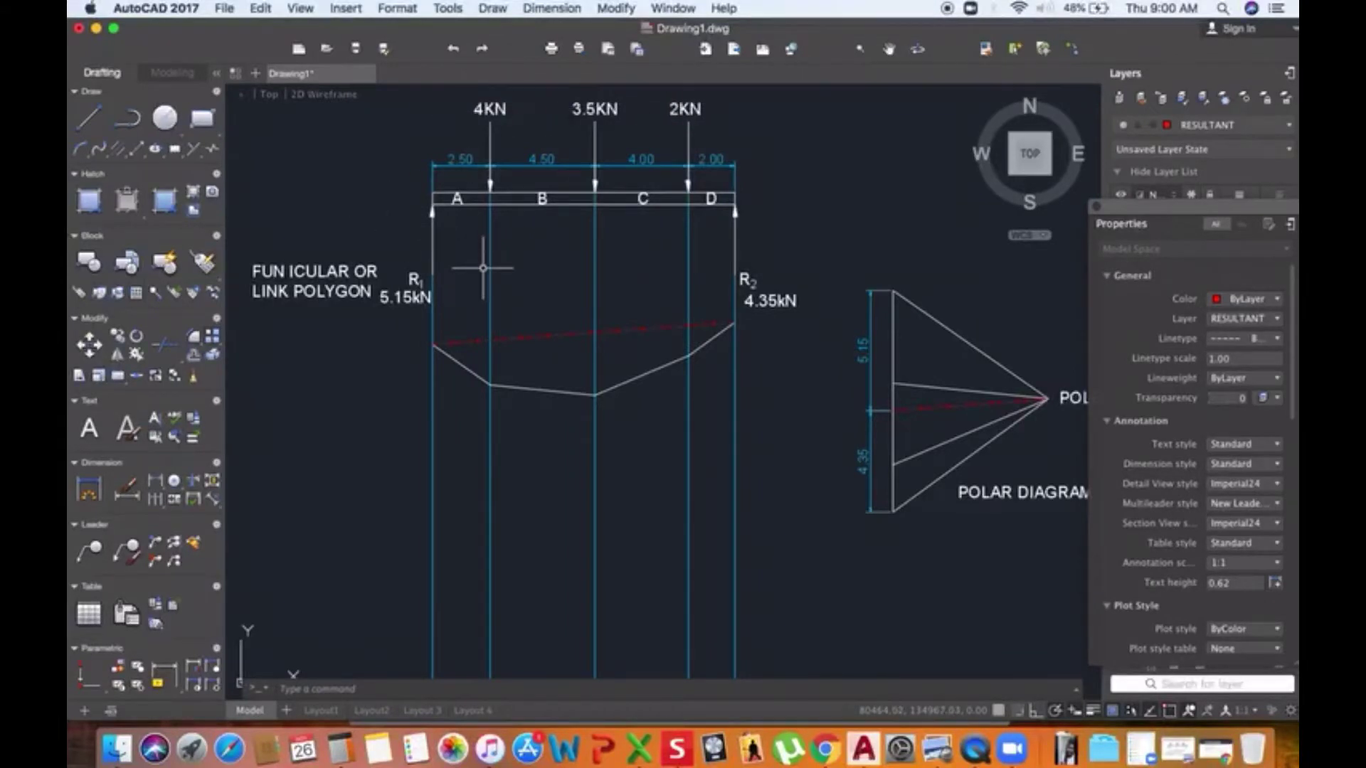
pyautogui.scroll(-1, 478, 254)
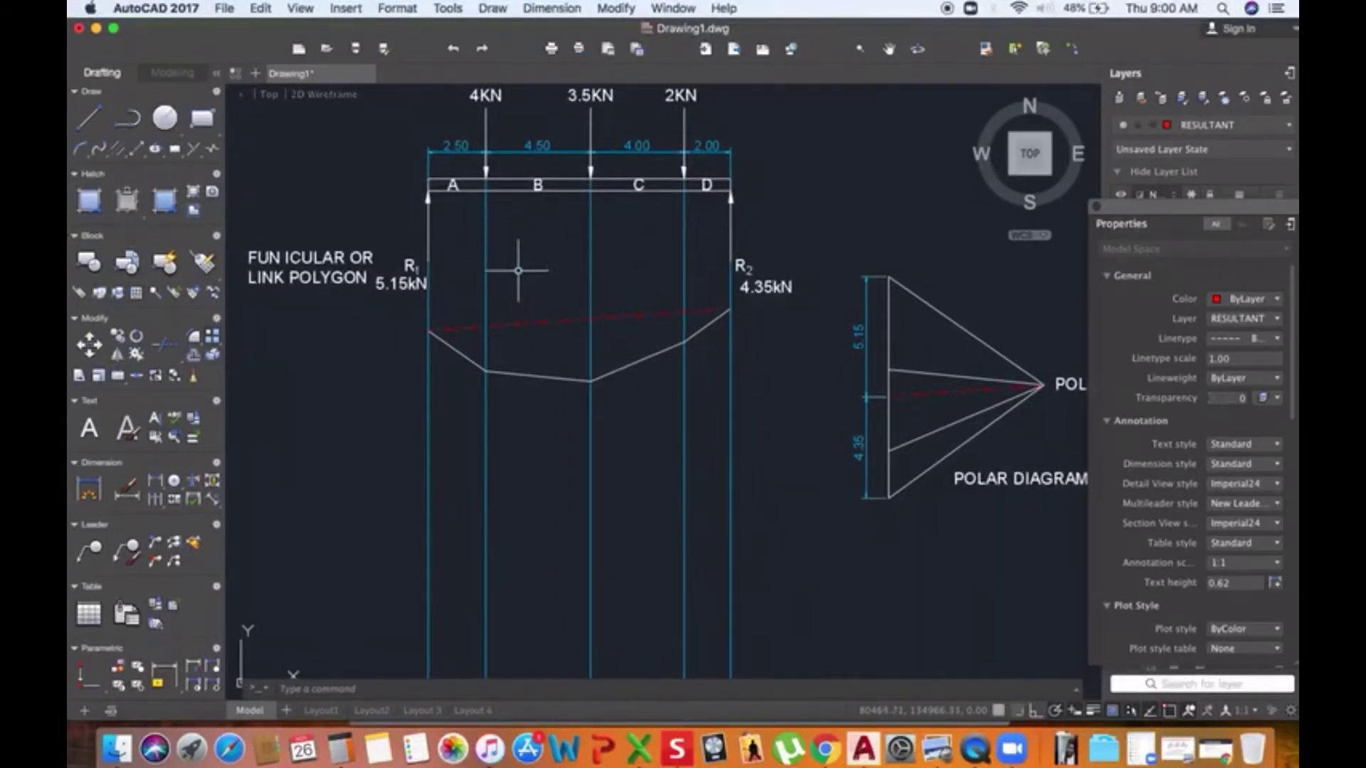
pyautogui.scroll(-2, 535, 305)
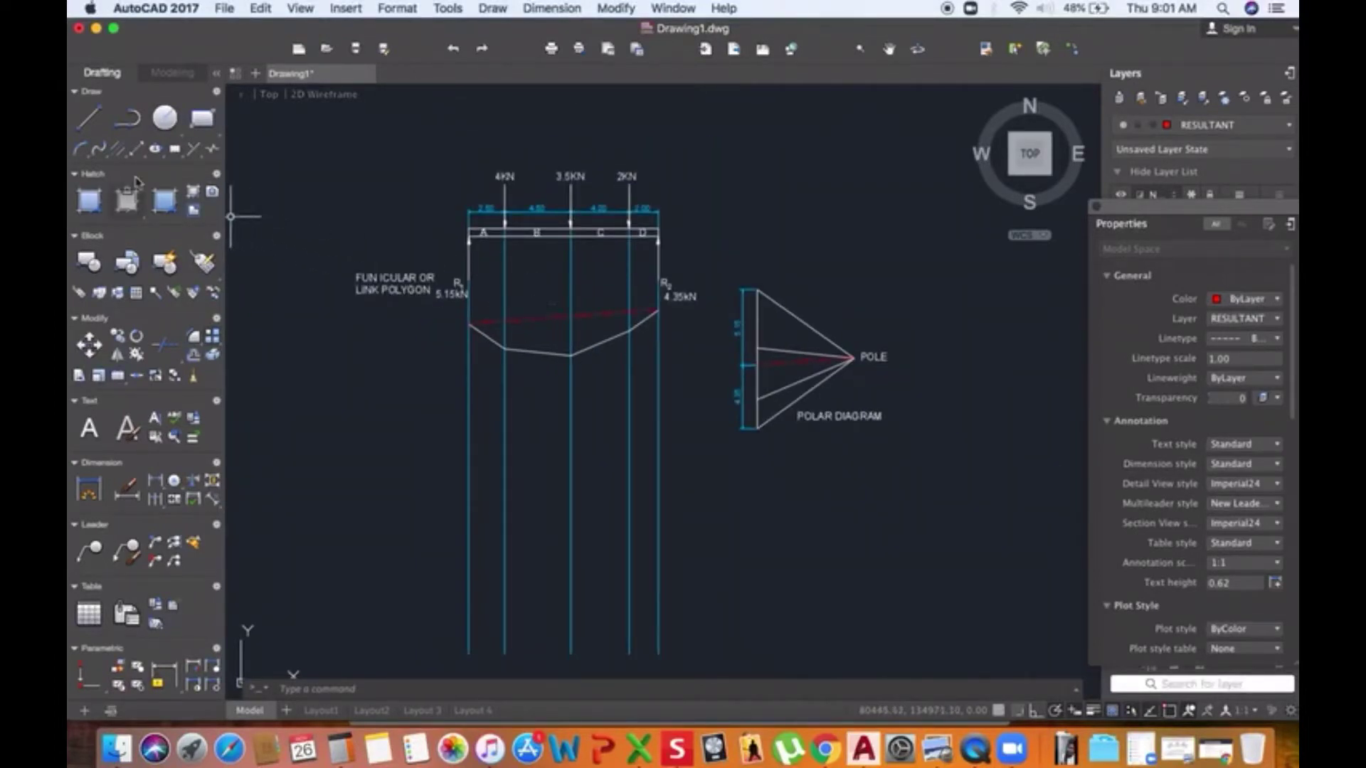
# Step: Make Layer1 the current layer and start the Line command
pyautogui.click(1219, 128)
pyautogui.click(1192, 214)
pyautogui.click(89, 118)
pyautogui.scroll(-5, 371, 393)
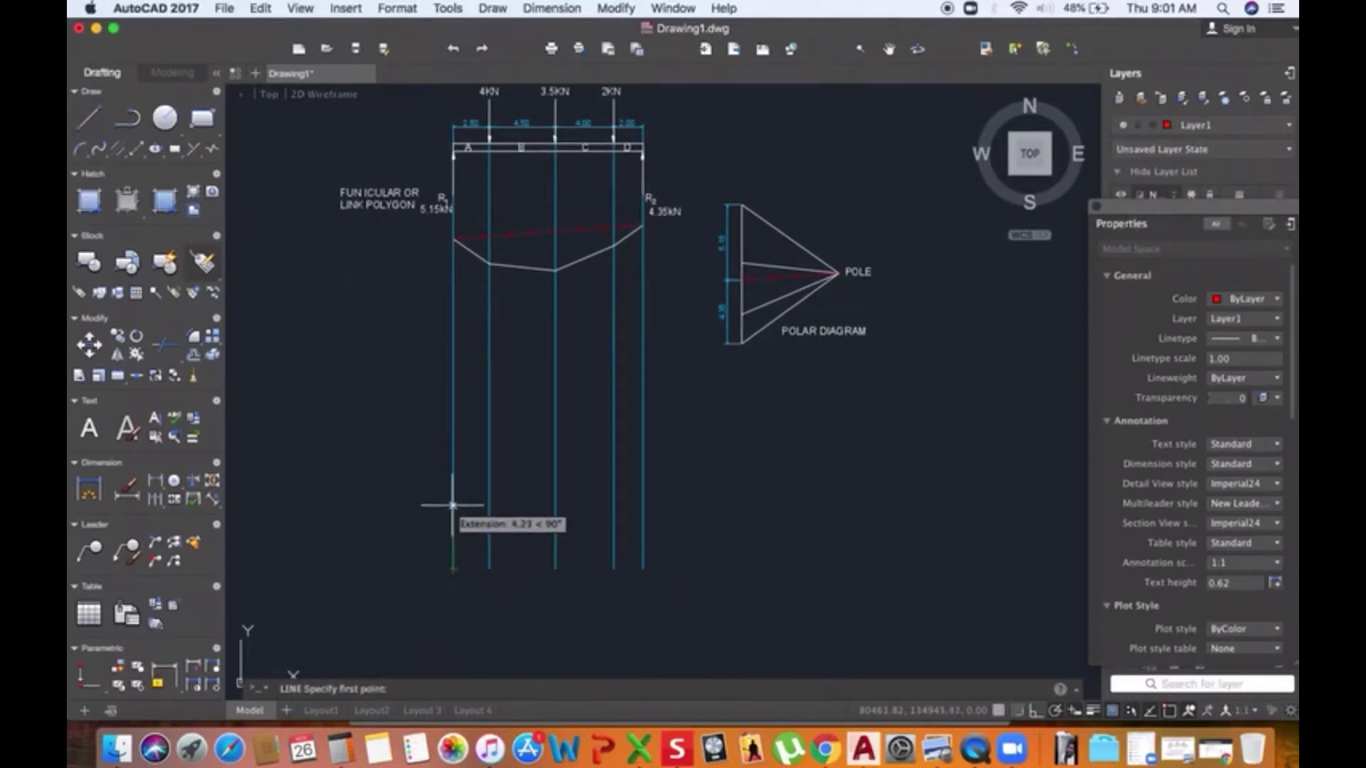
# Step: Draw the 13.00-long red baseline from the left to the right support line beneath the polygon
pyautogui.click(453, 401)
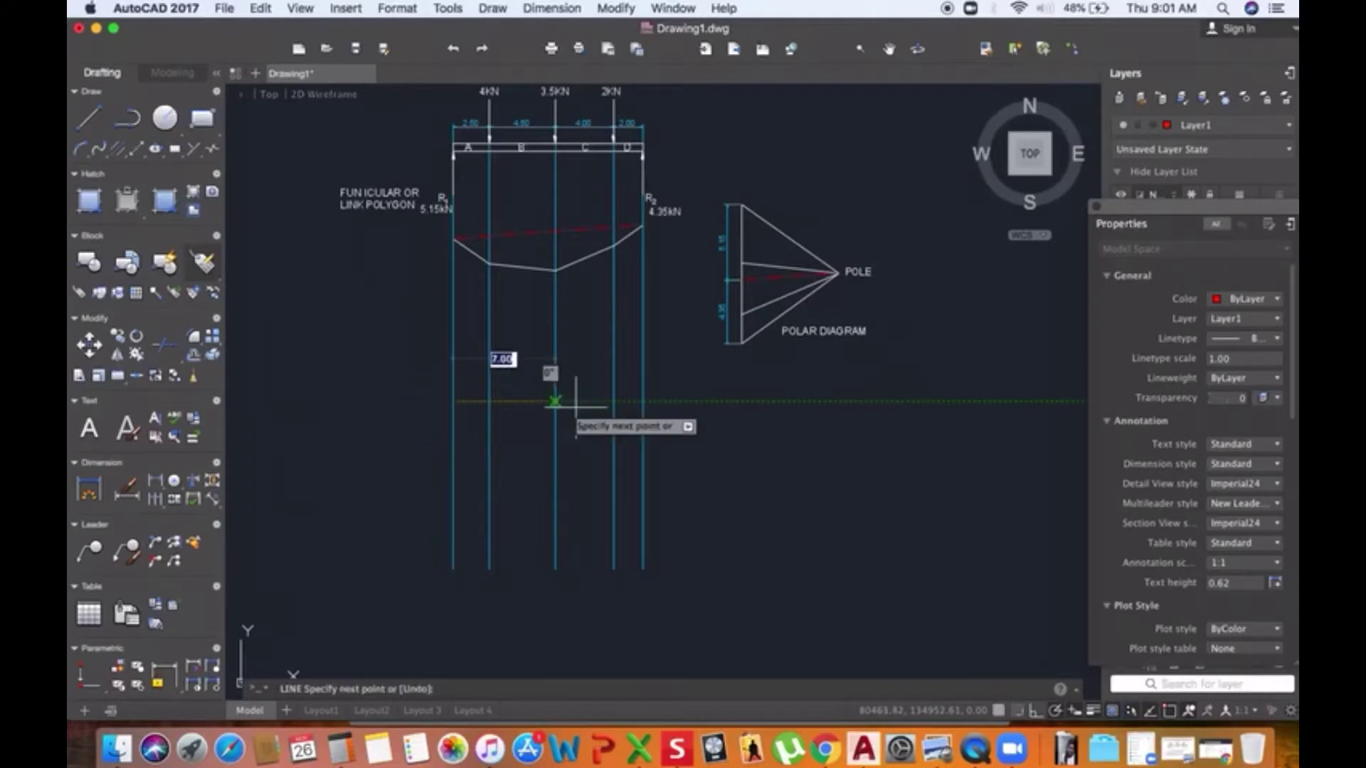
pyautogui.click(643, 401)
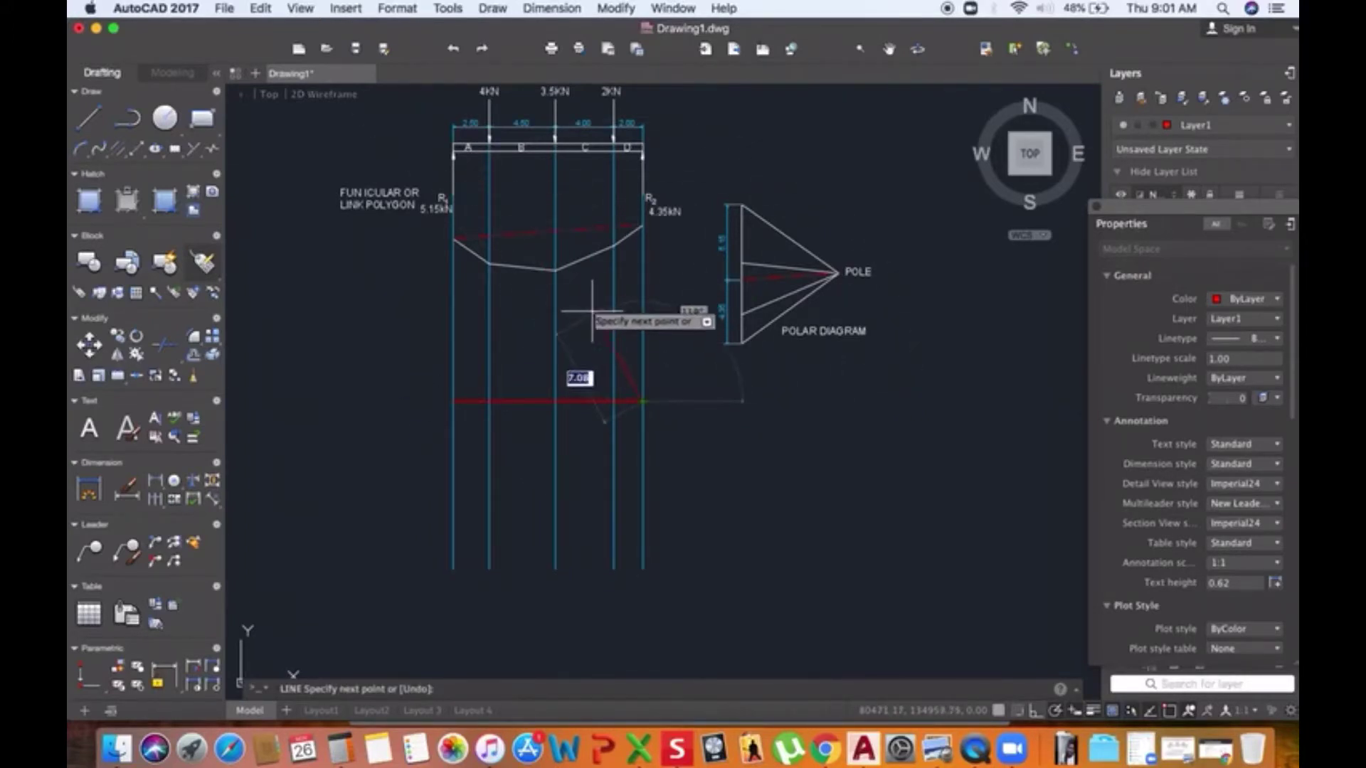
pyautogui.press('Return')
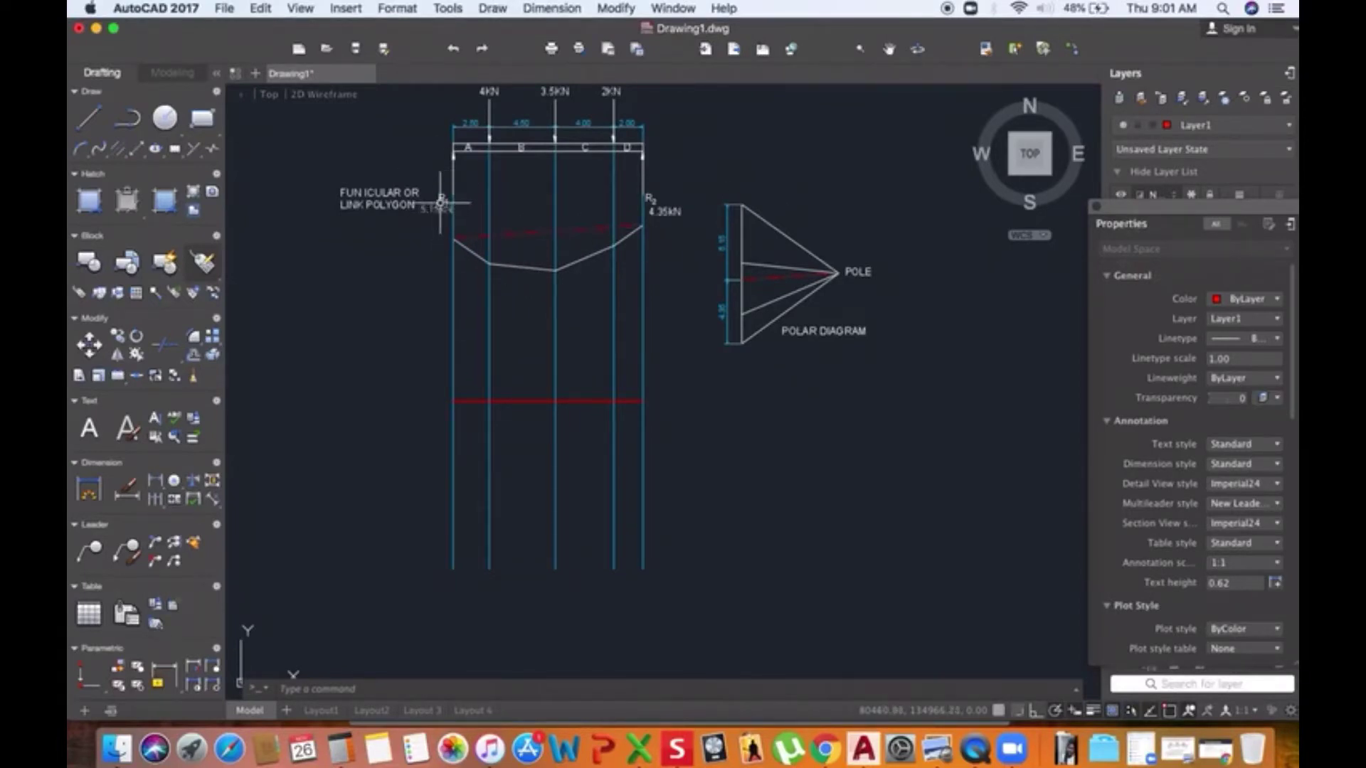
pyautogui.scroll(2, 440, 202)
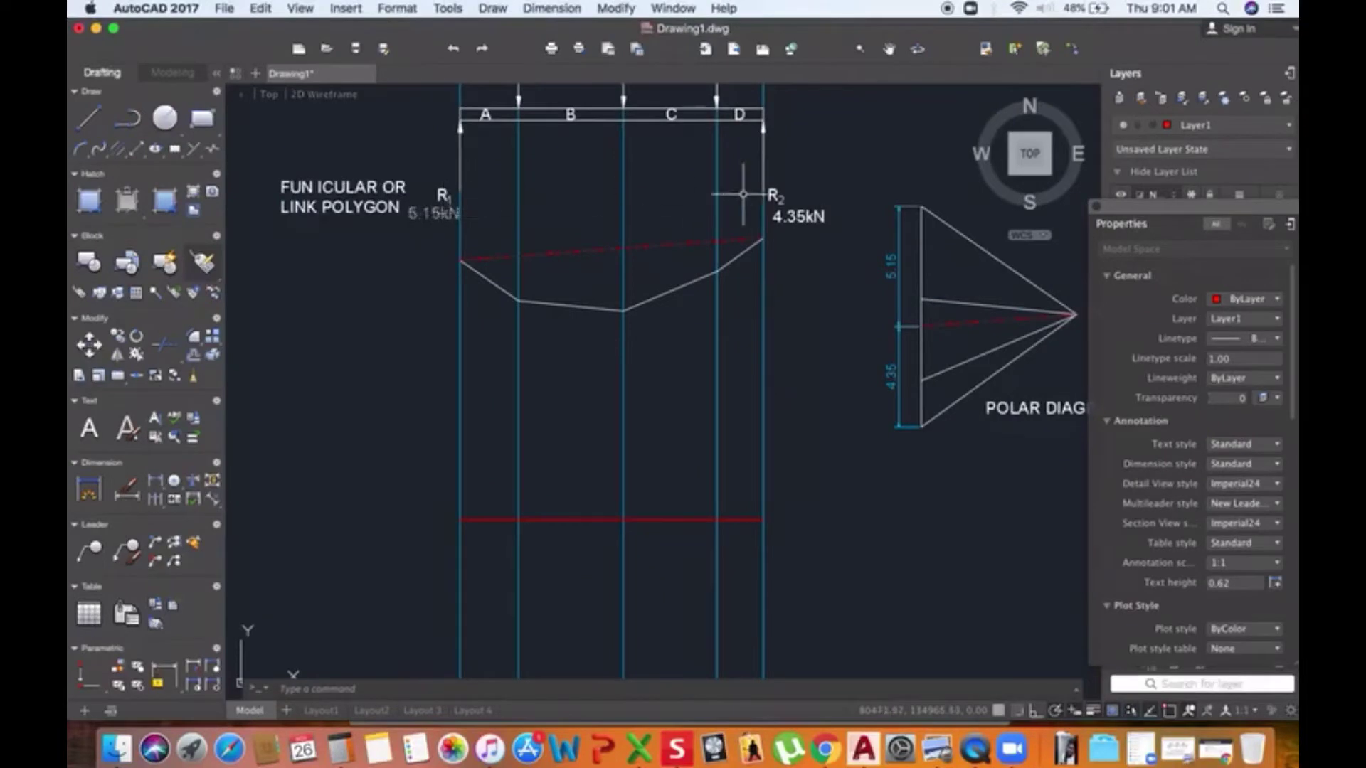
pyautogui.hscroll(5, 808, 286)
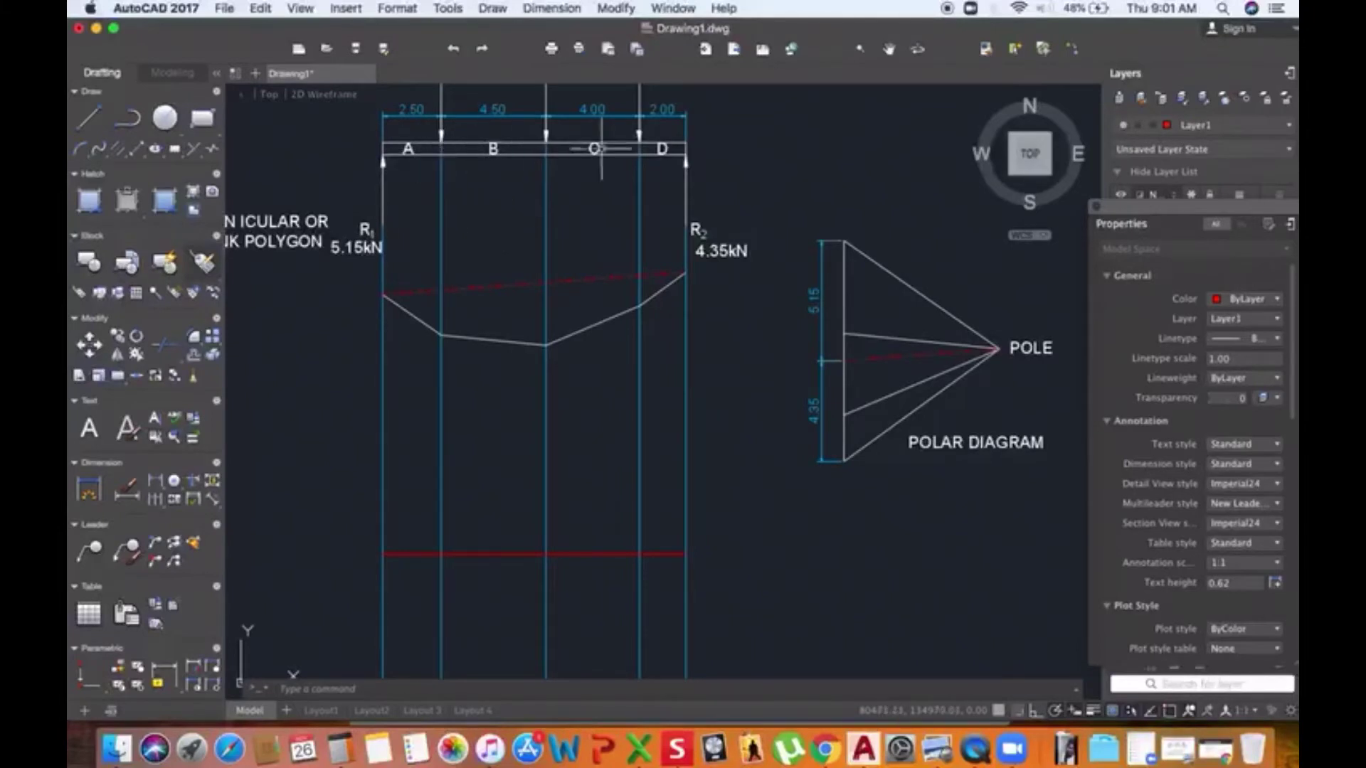
pyautogui.scroll(2, 563, 183)
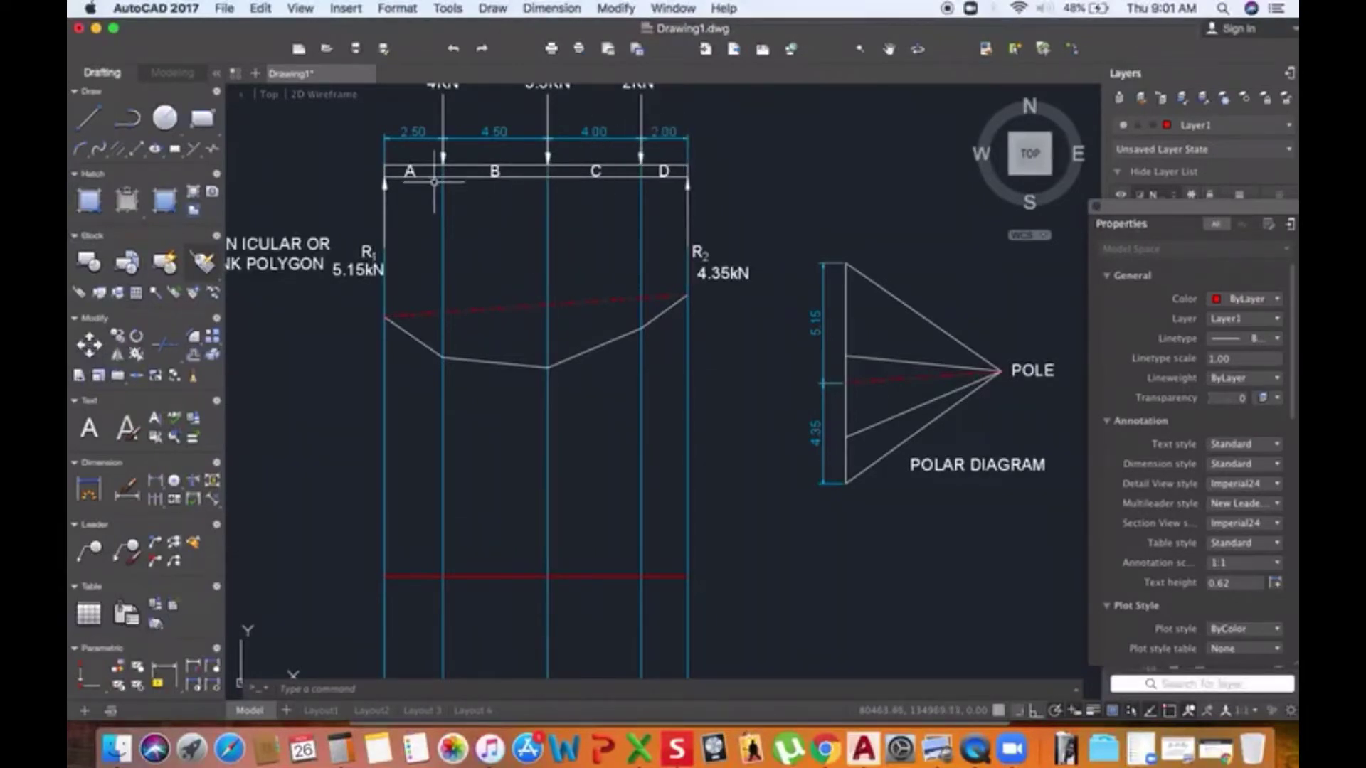
pyautogui.moveTo(427, 274); pyautogui.dragTo(443, 209)
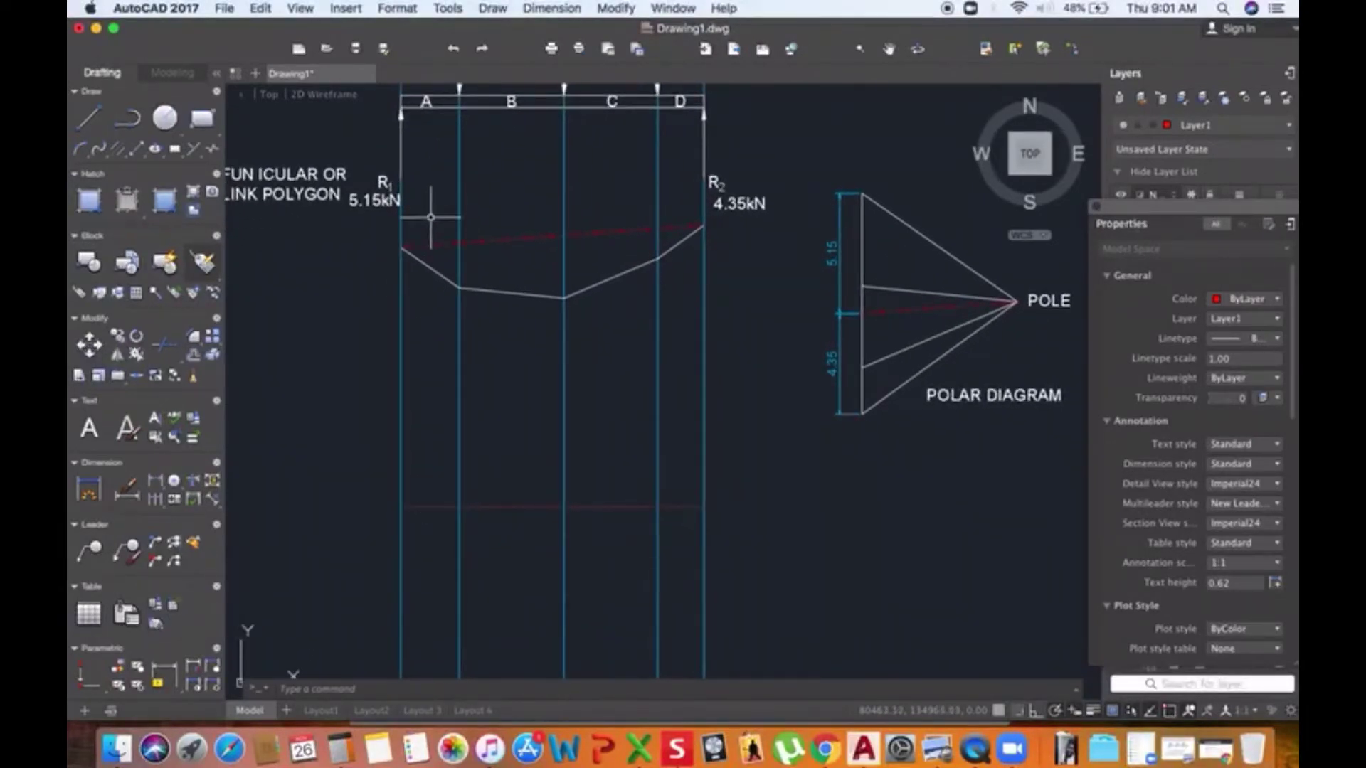
# Step: Paste a copy of the 5.15kN label at the baseline's left end and edit it to read 0kN
pyautogui.click(383, 202)
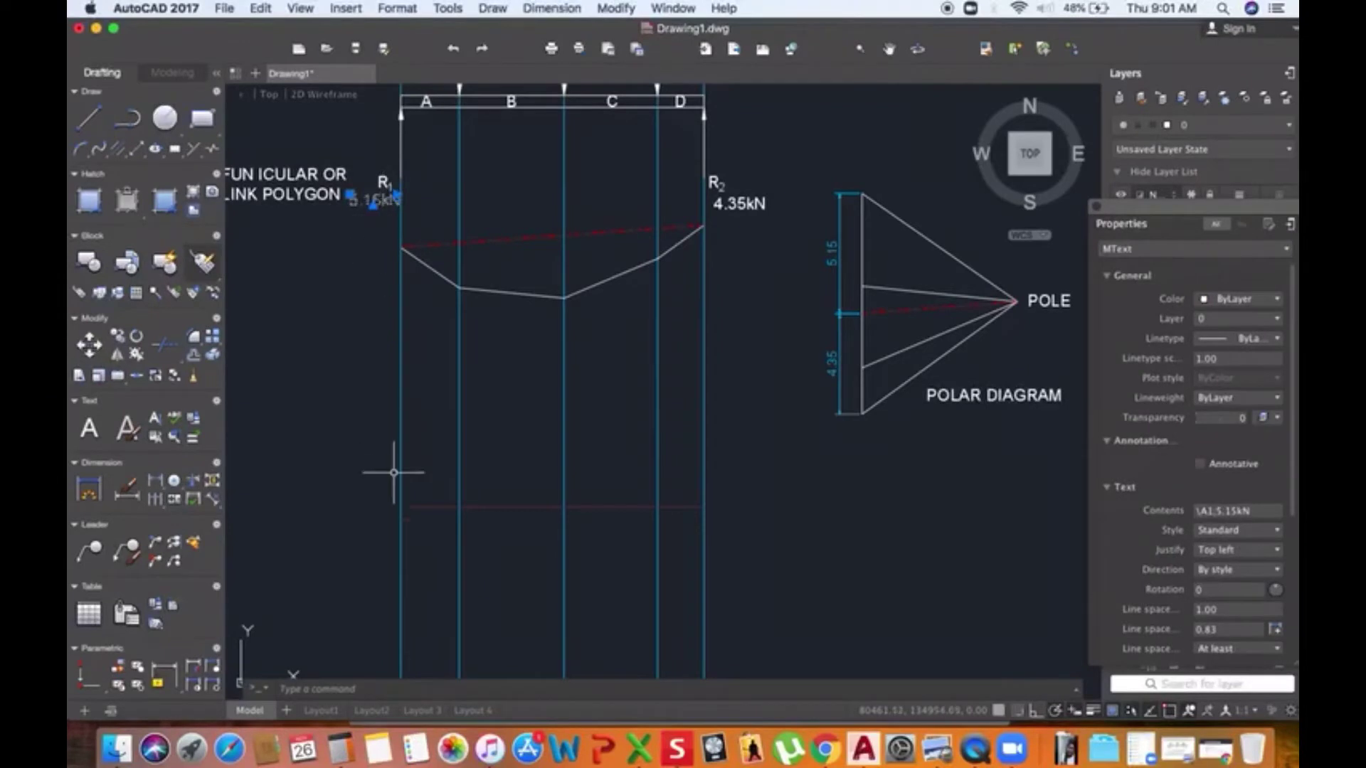
pyautogui.press('super+v')
pyautogui.click(341, 515)
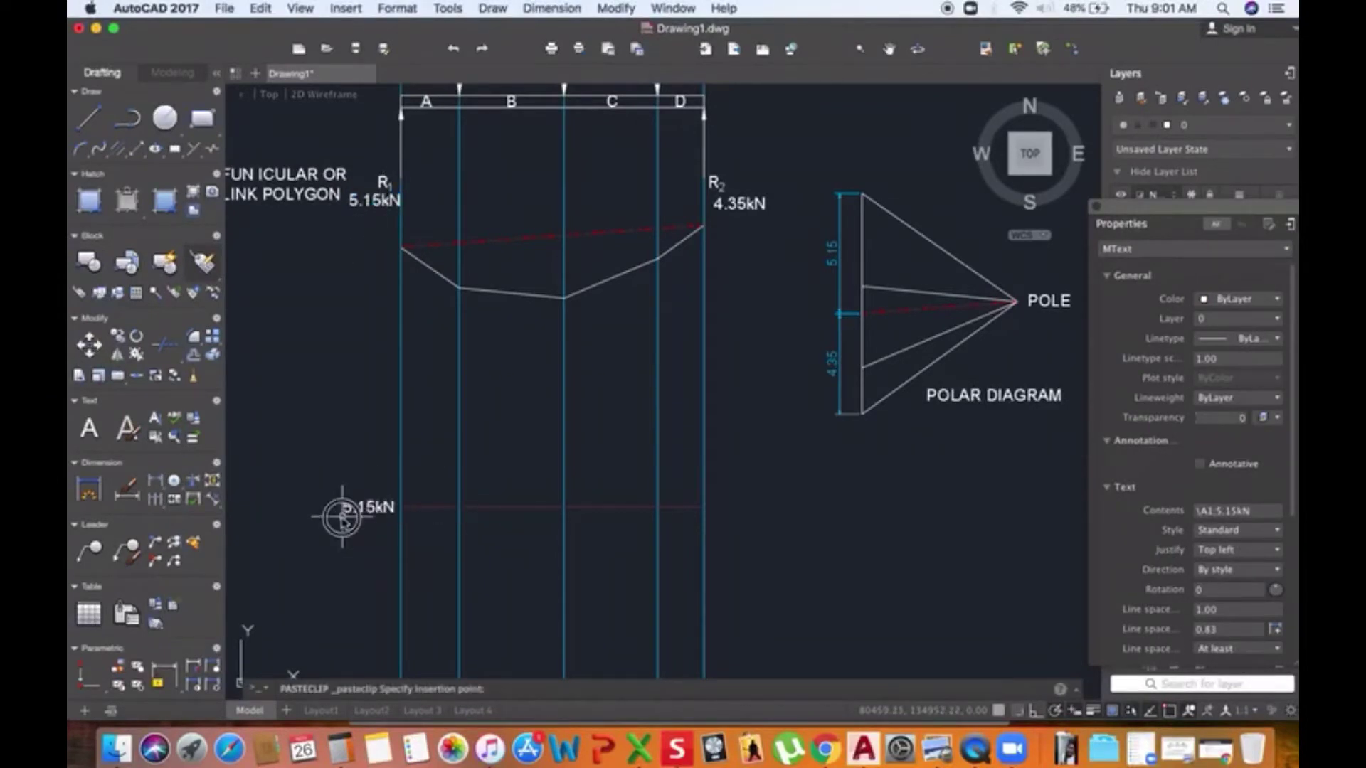
pyautogui.click(370, 512)
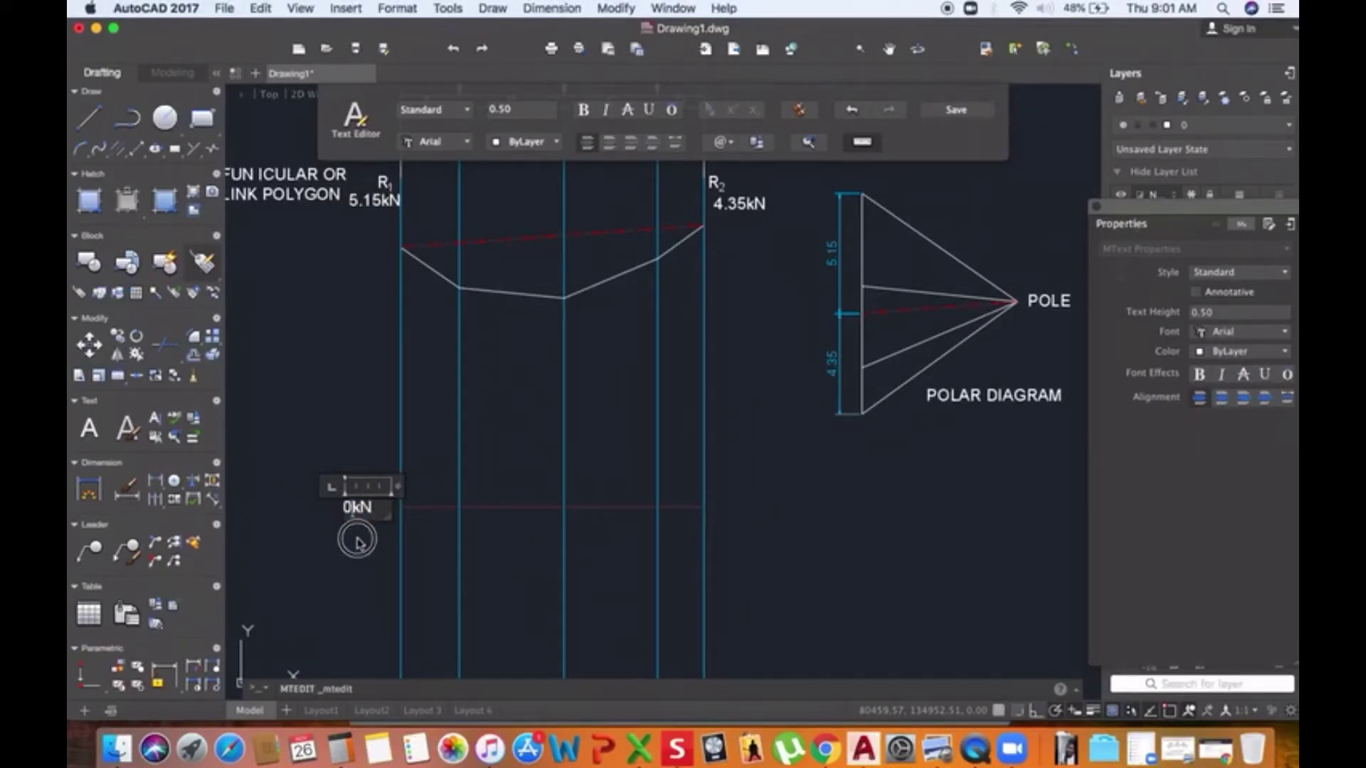
pyautogui.click(357, 542)
# Step: Copy the 0kN label to the baseline's right end with COPY
pyautogui.click(360, 505)
pyautogui.write('co')
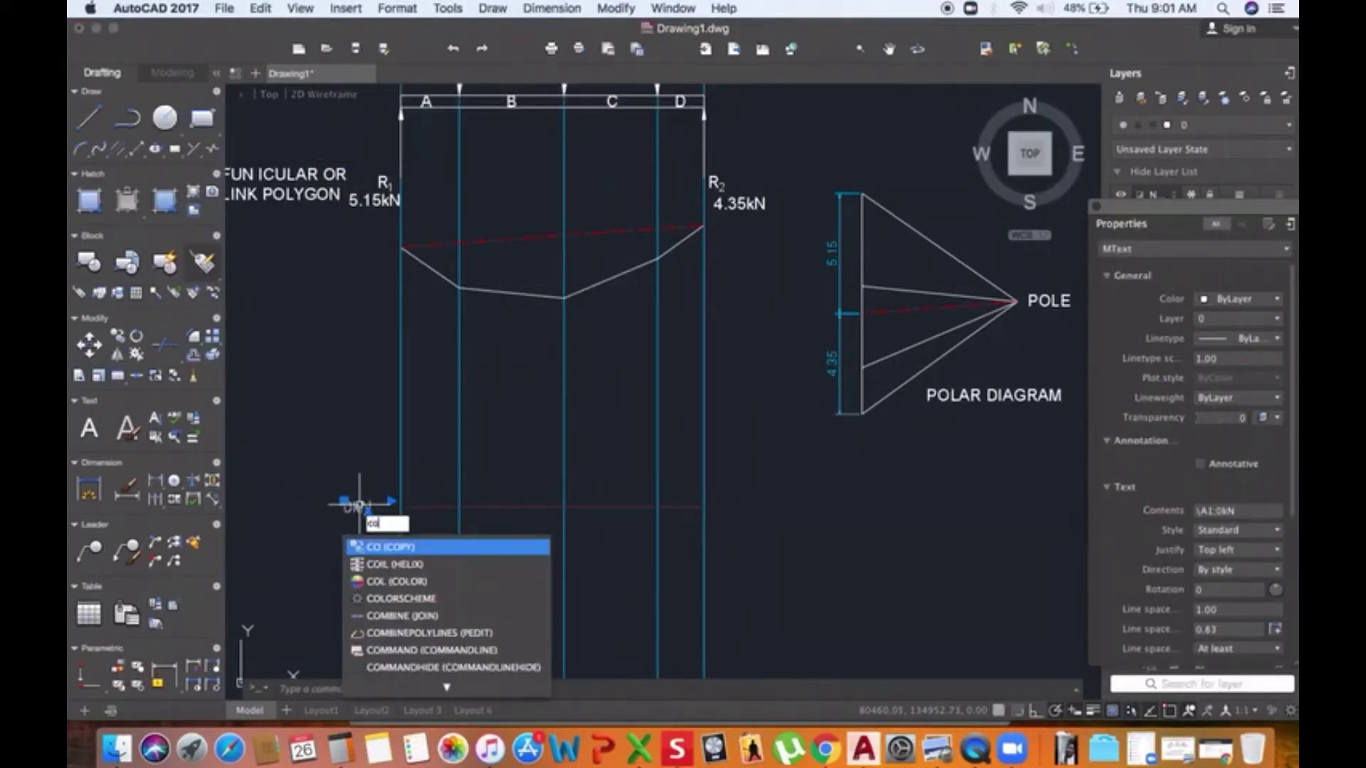
pyautogui.press('Return')
pyautogui.click(362, 505)
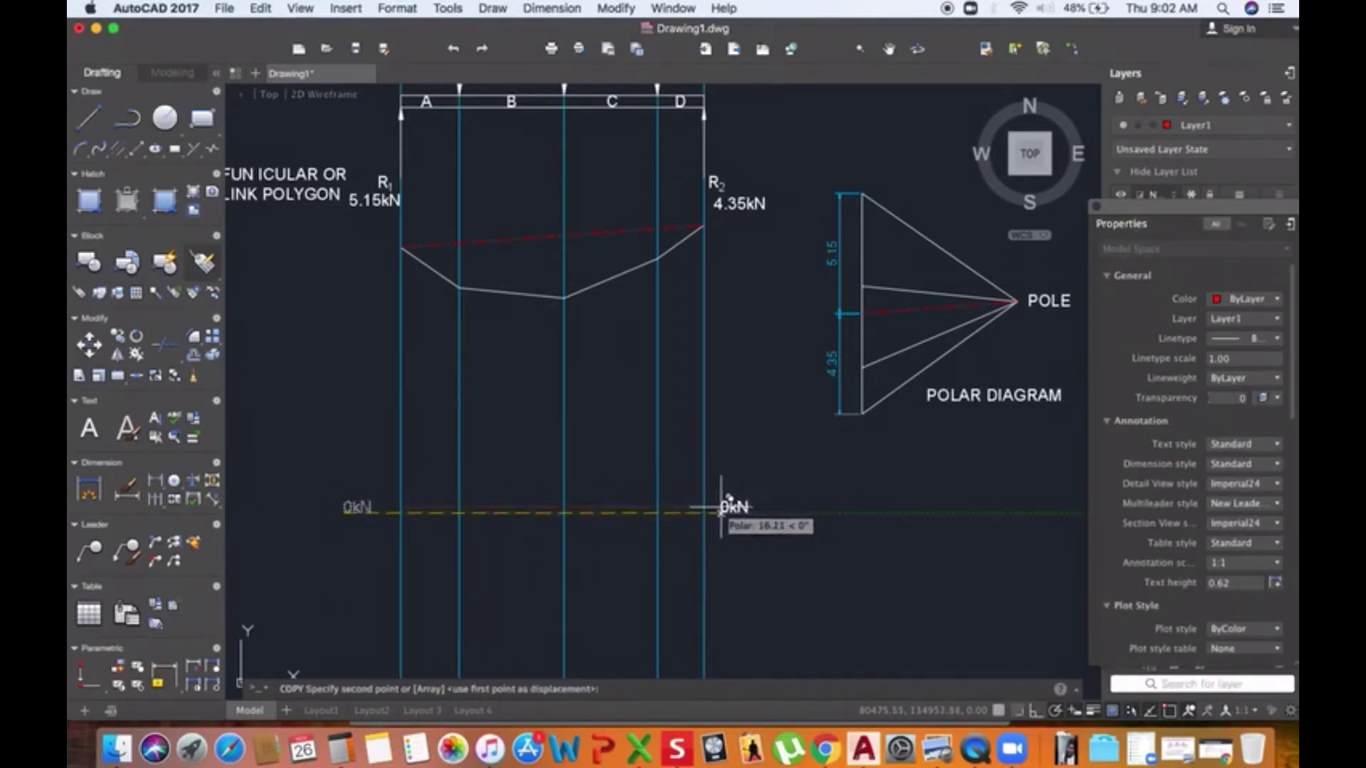
pyautogui.click(716, 506)
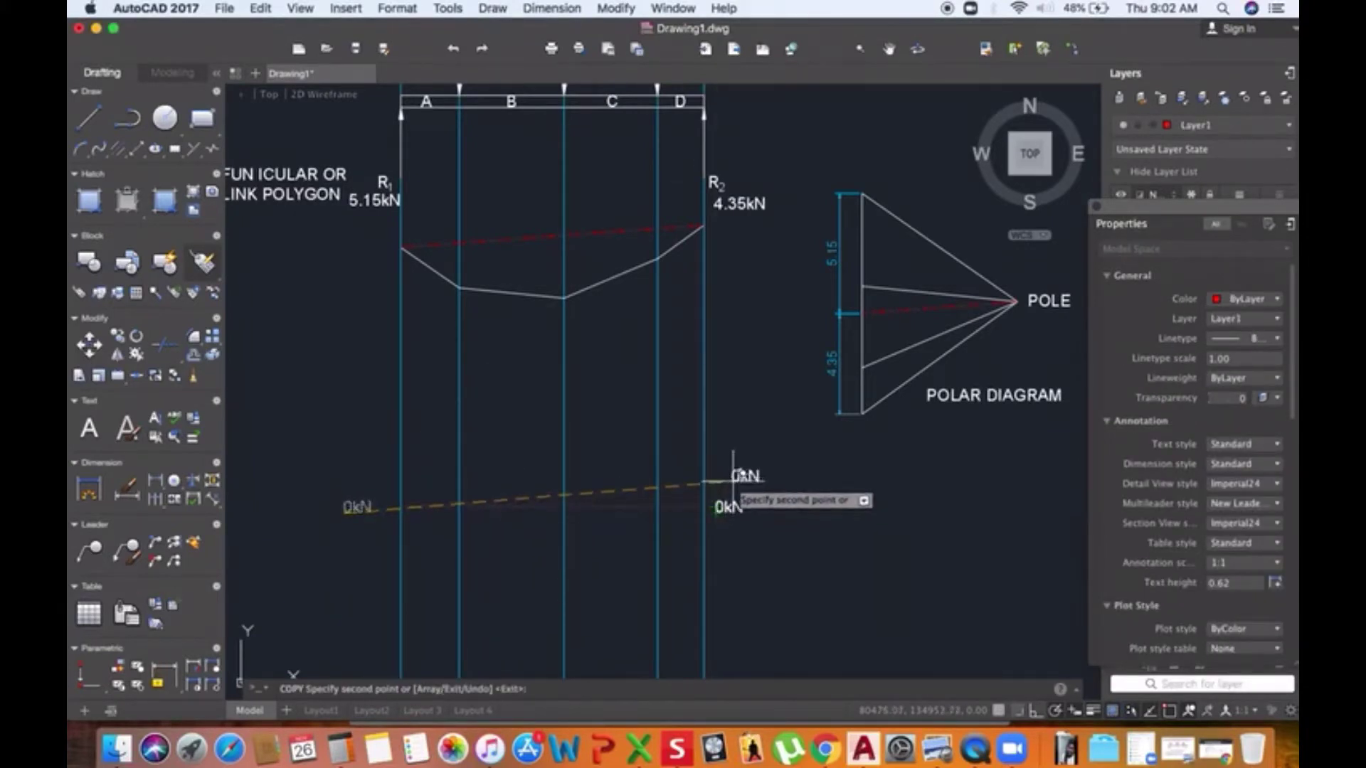
pyautogui.press('Escape')
# Step: Reposition the left 0kN label beside the baseline using its grip
pyautogui.click(349, 506)
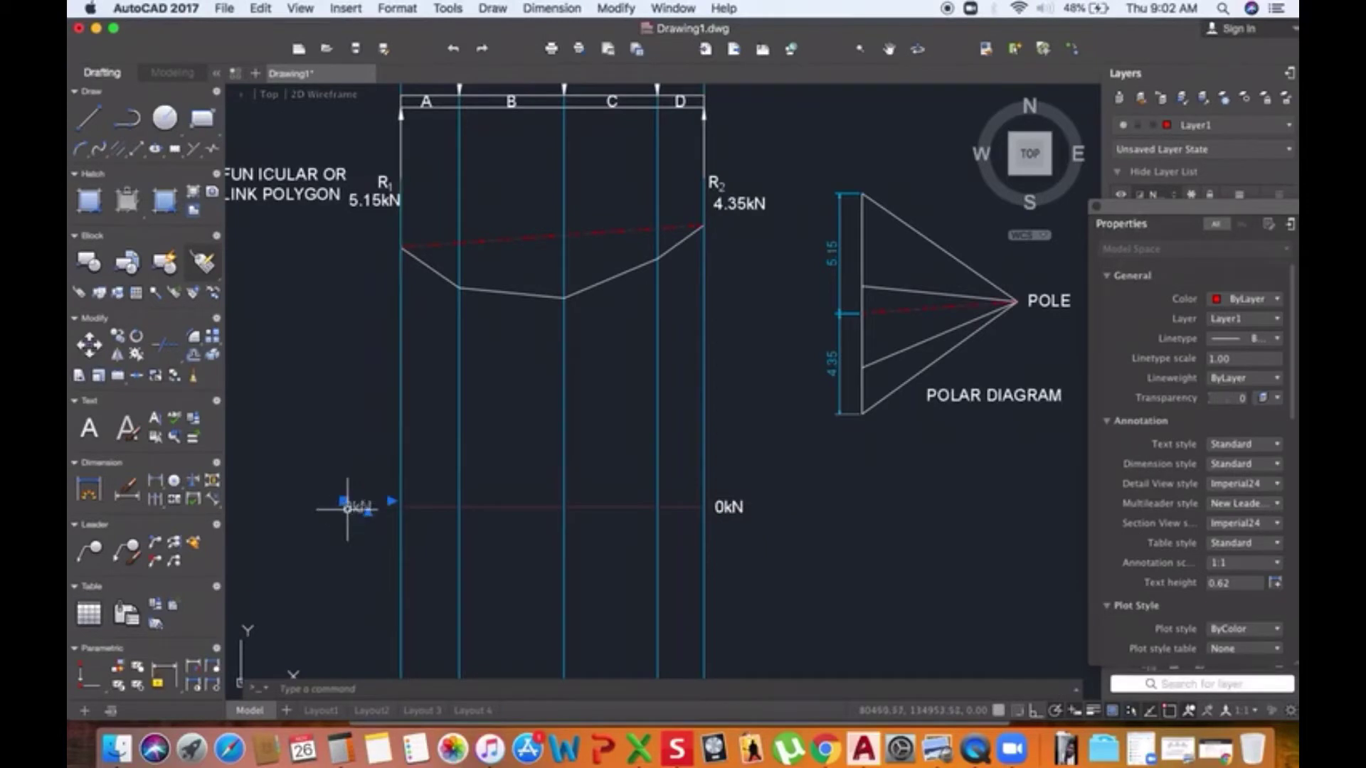
pyautogui.click(344, 502)
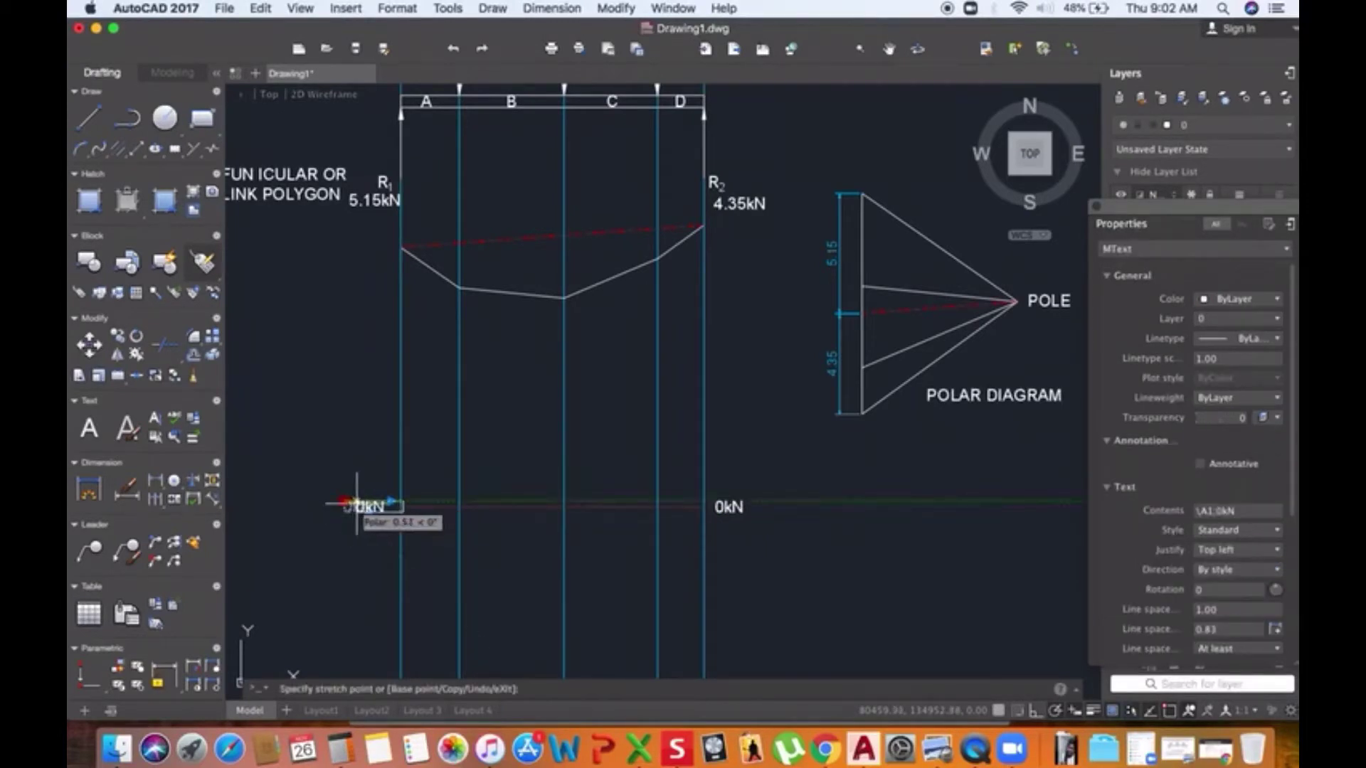
pyautogui.click(360, 505)
pyautogui.press('Escape')
pyautogui.scroll(2, 564, 391)
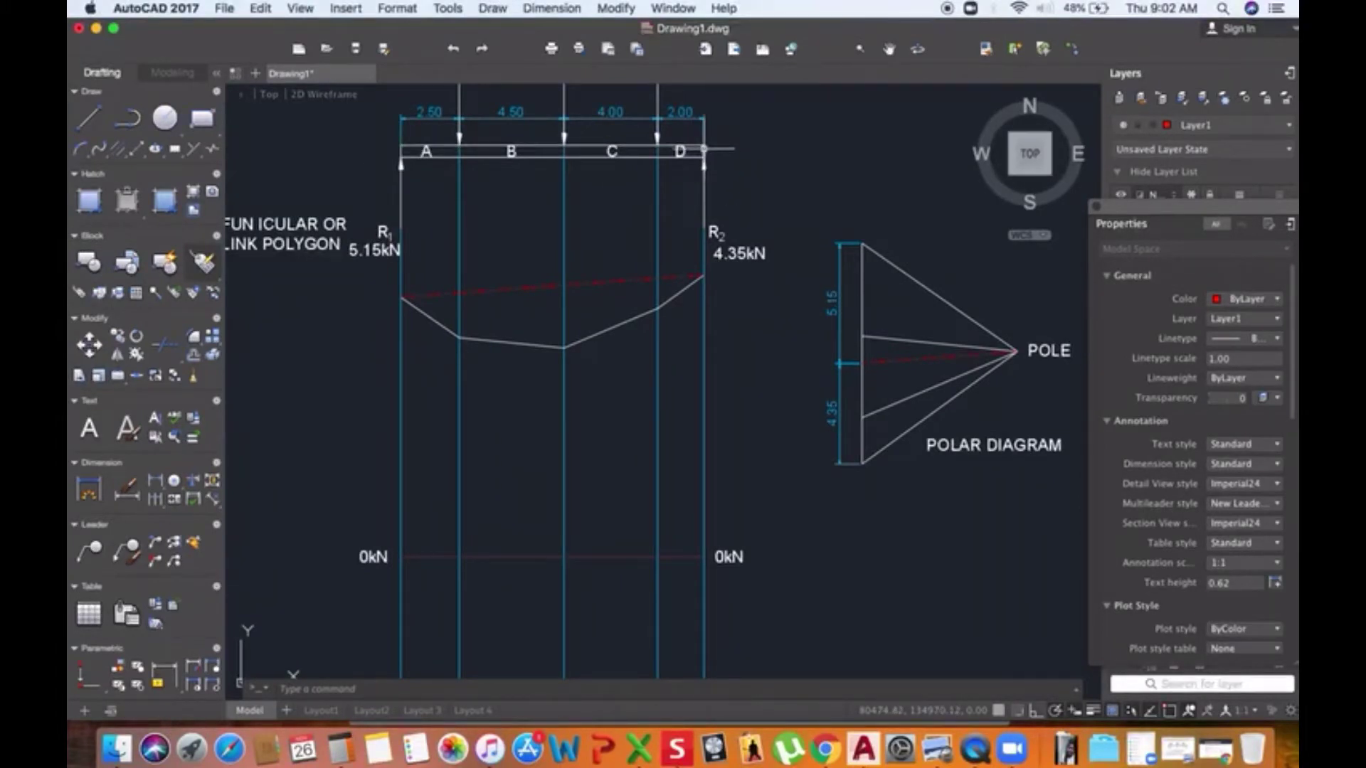
pyautogui.scroll(-3, 596, 215)
pyautogui.scroll(-3, 564, 229)
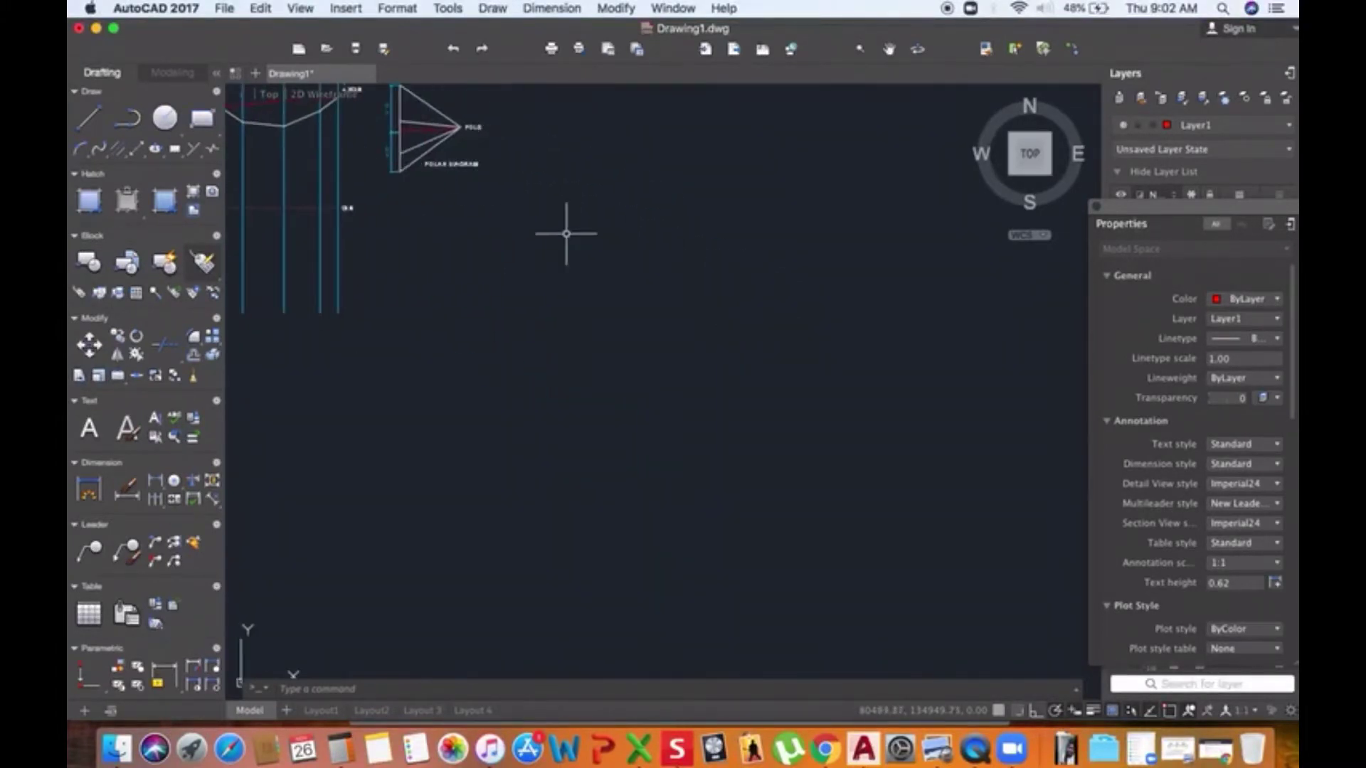
pyautogui.scroll(-2, 463, 503)
pyautogui.scroll(5, 313, 530)
pyautogui.scroll(3, 529, 501)
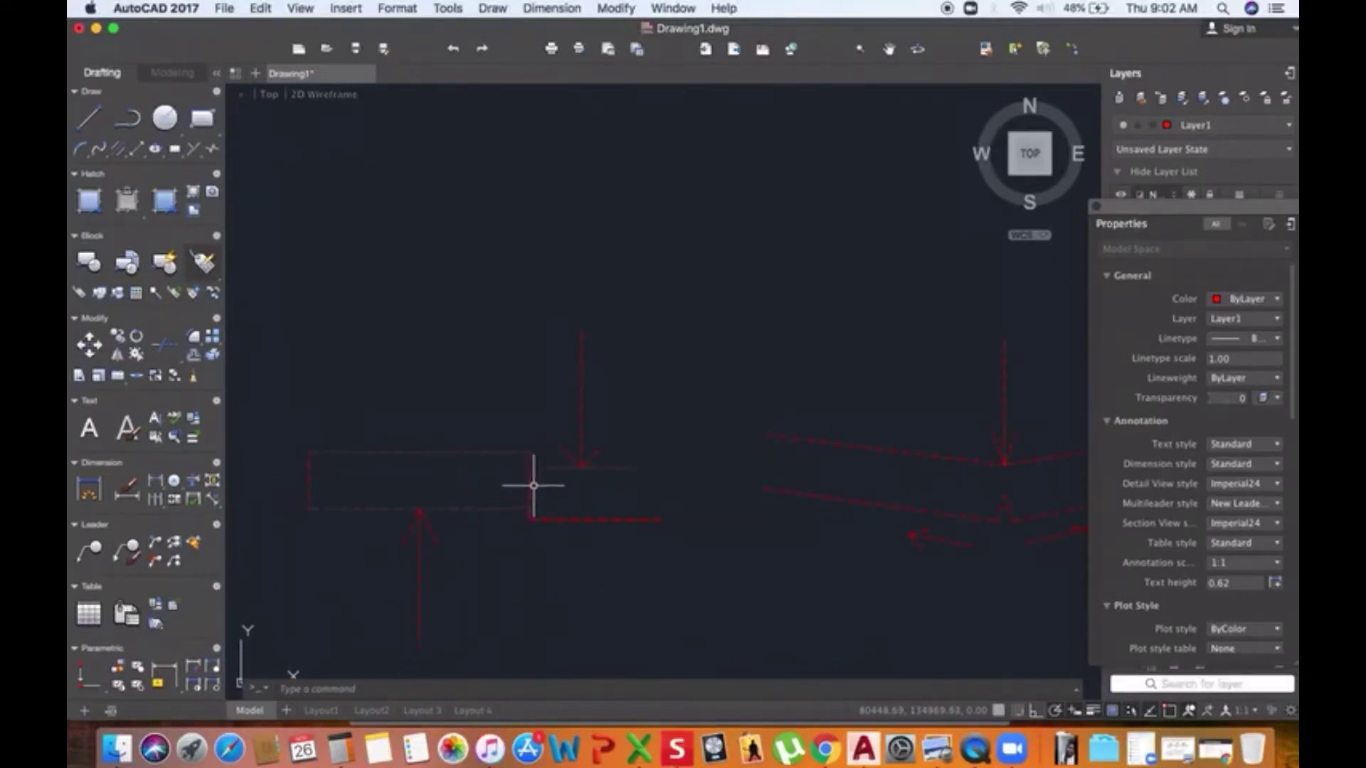
pyautogui.scroll(-8, 533, 486)
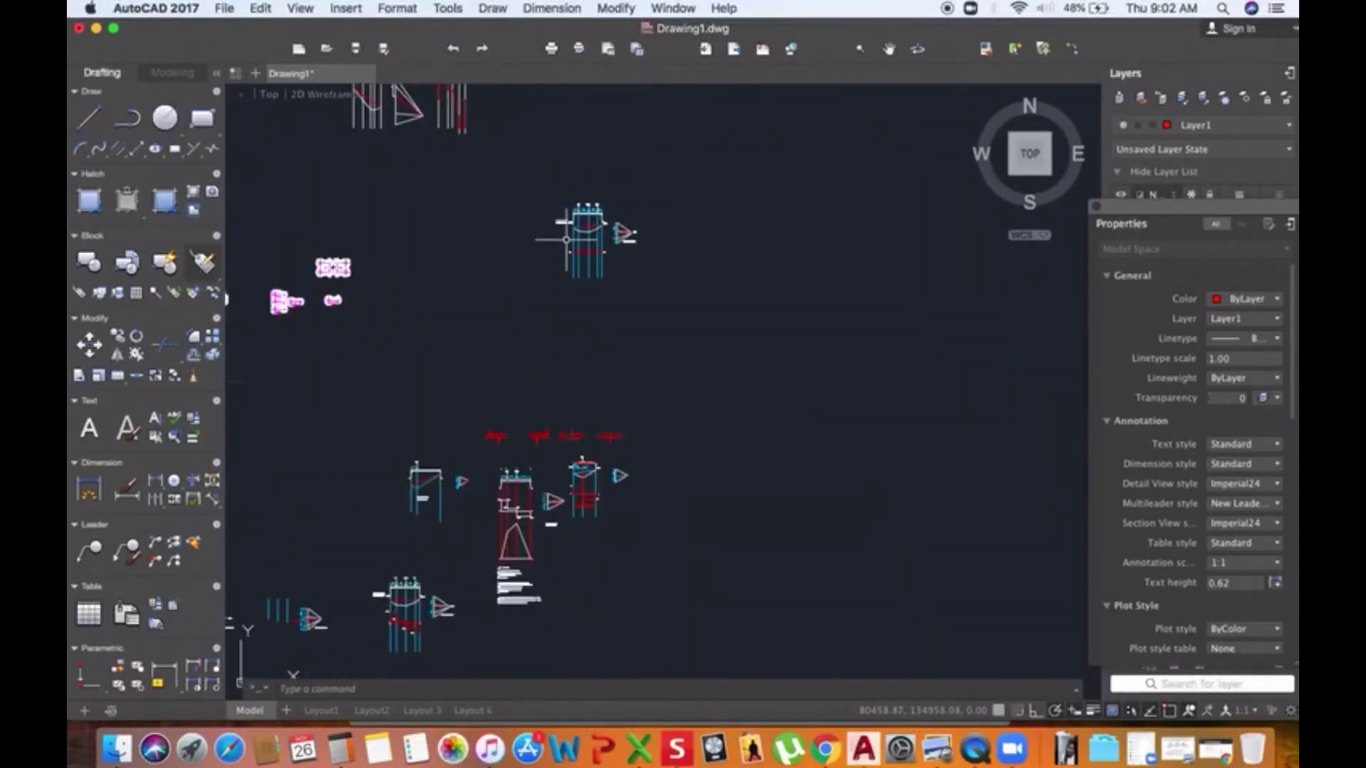
pyautogui.scroll(10, 566, 240)
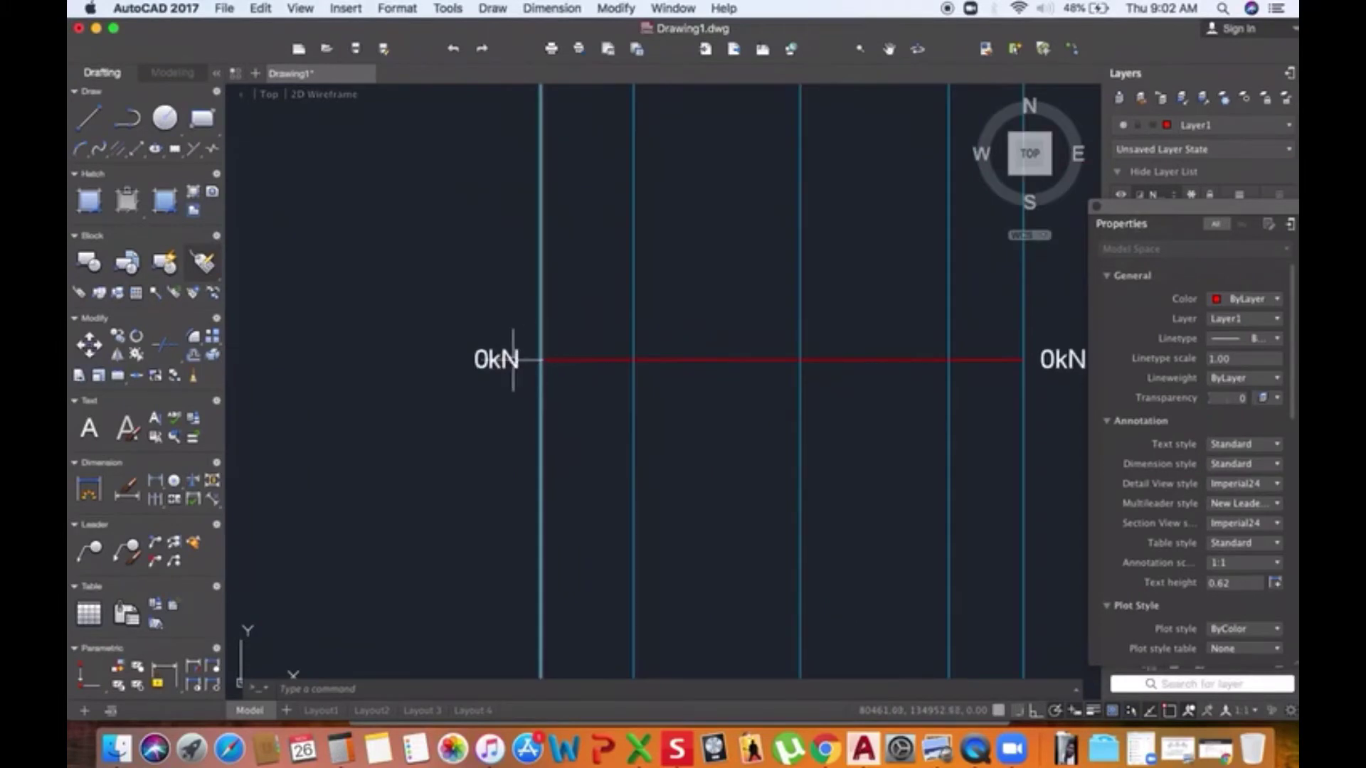
pyautogui.scroll(-3, 513, 359)
pyautogui.scroll(2, 503, 429)
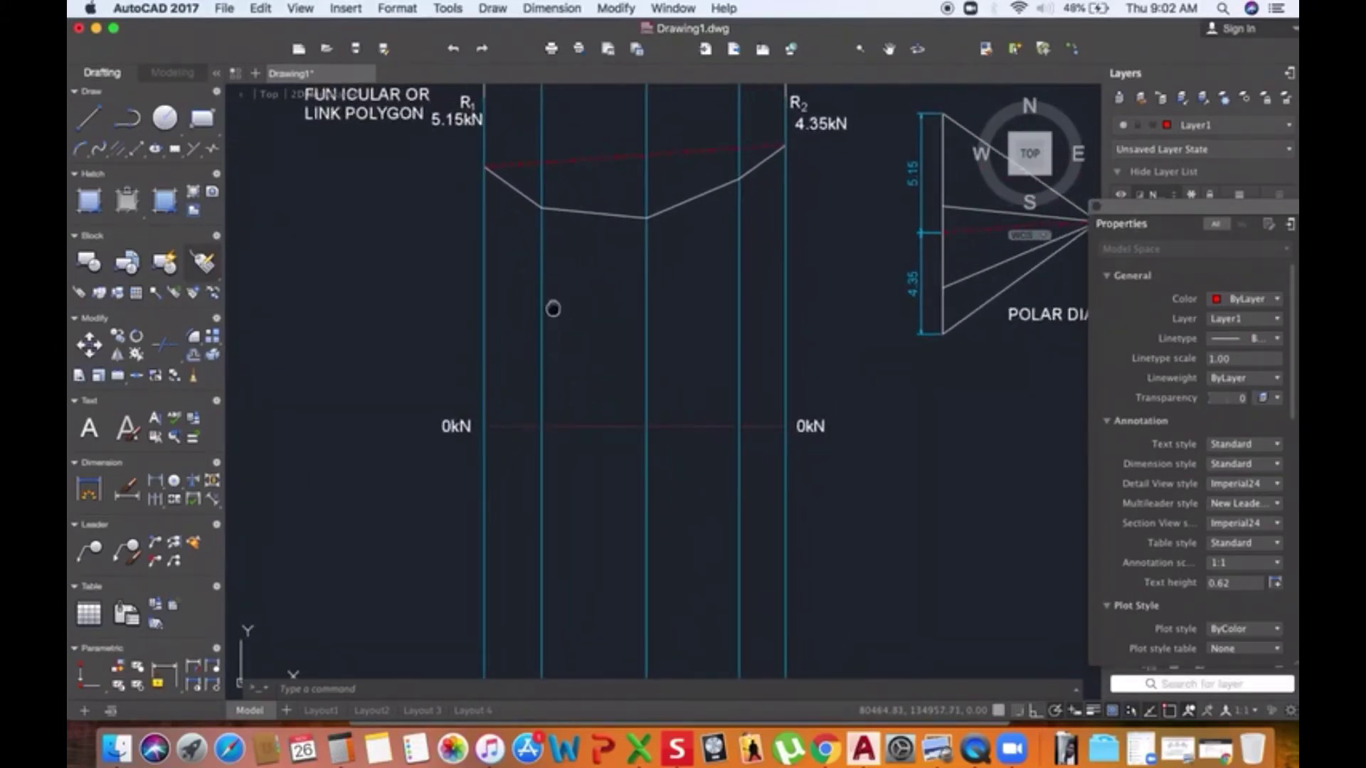
pyautogui.scroll(-4, 552, 309)
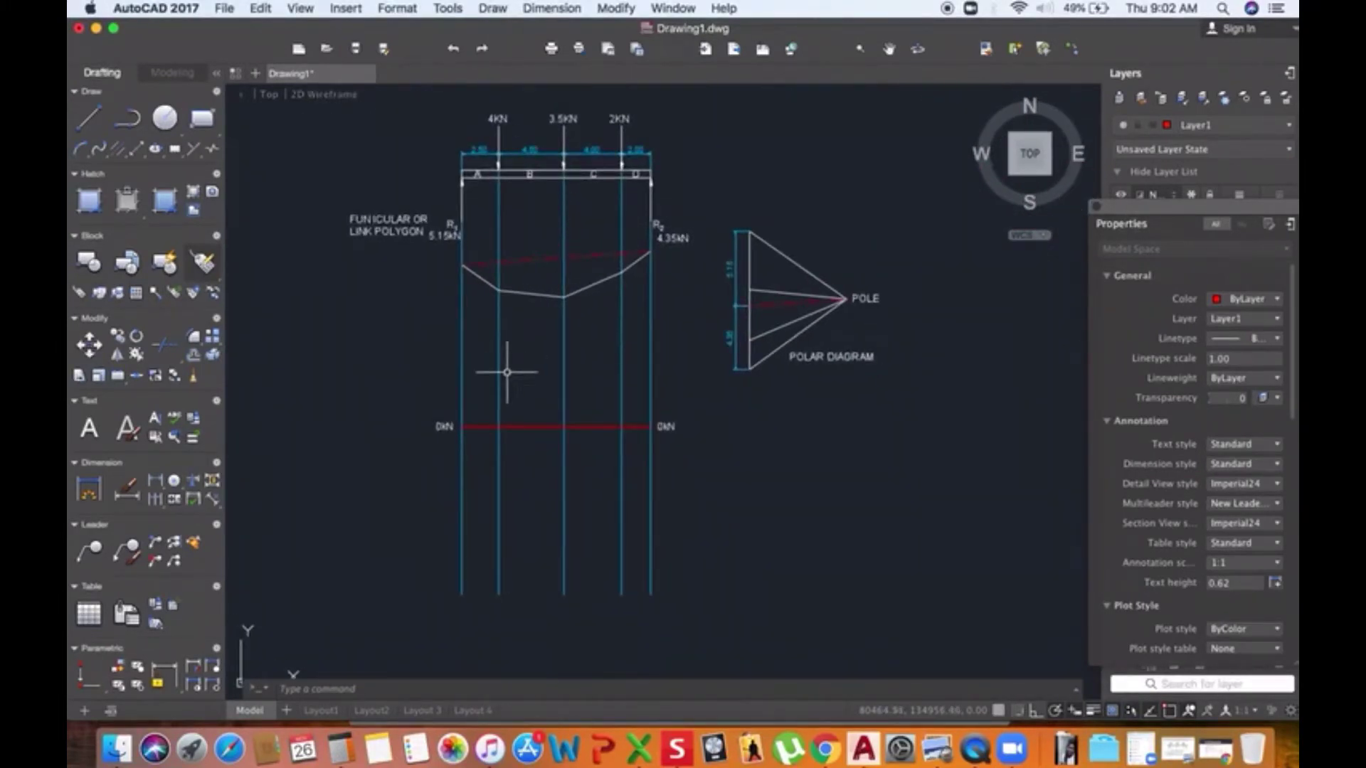
pyautogui.scroll(3, 506, 372)
pyautogui.scroll(2, 524, 390)
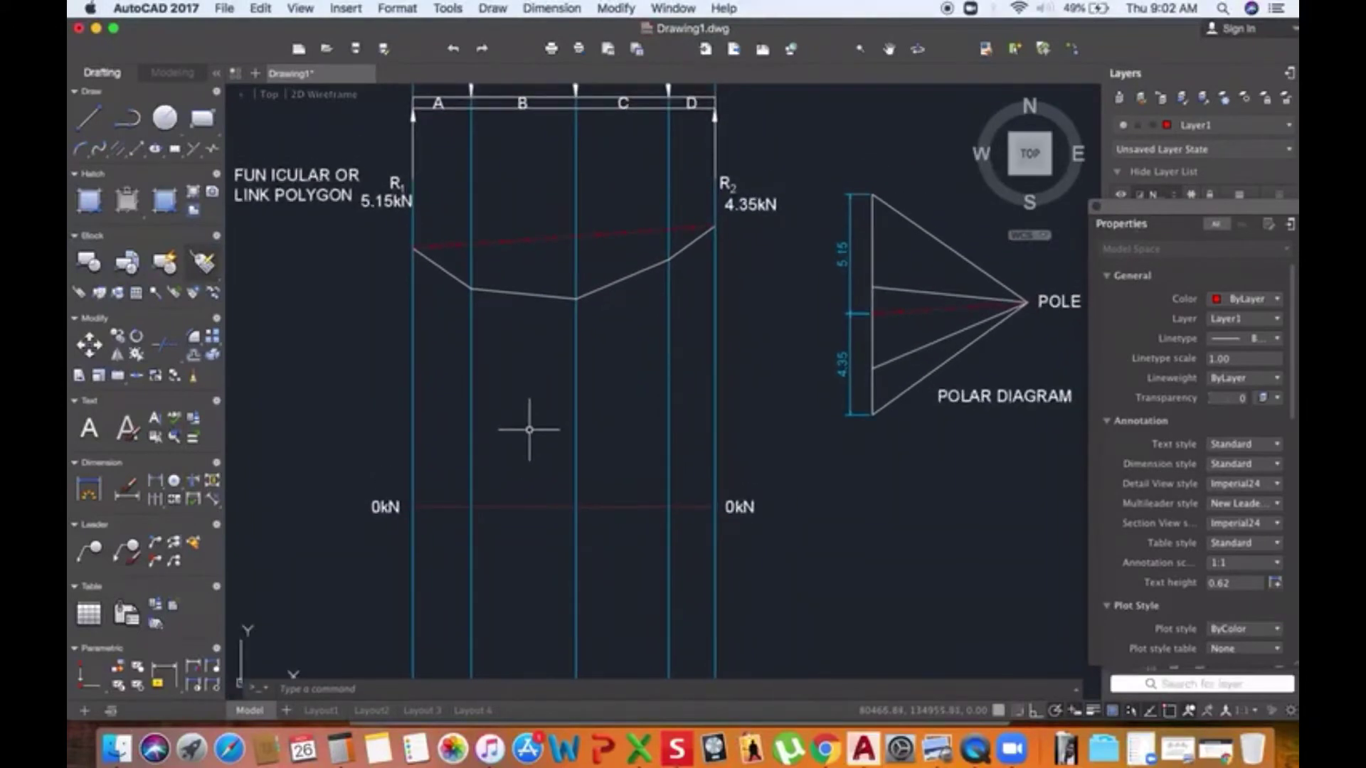
# Step: Draw the 5.15 rise from the baseline's left end at R1 and the horizontal step across span A
pyautogui.click(86, 122)
pyautogui.scroll(2, 329, 284)
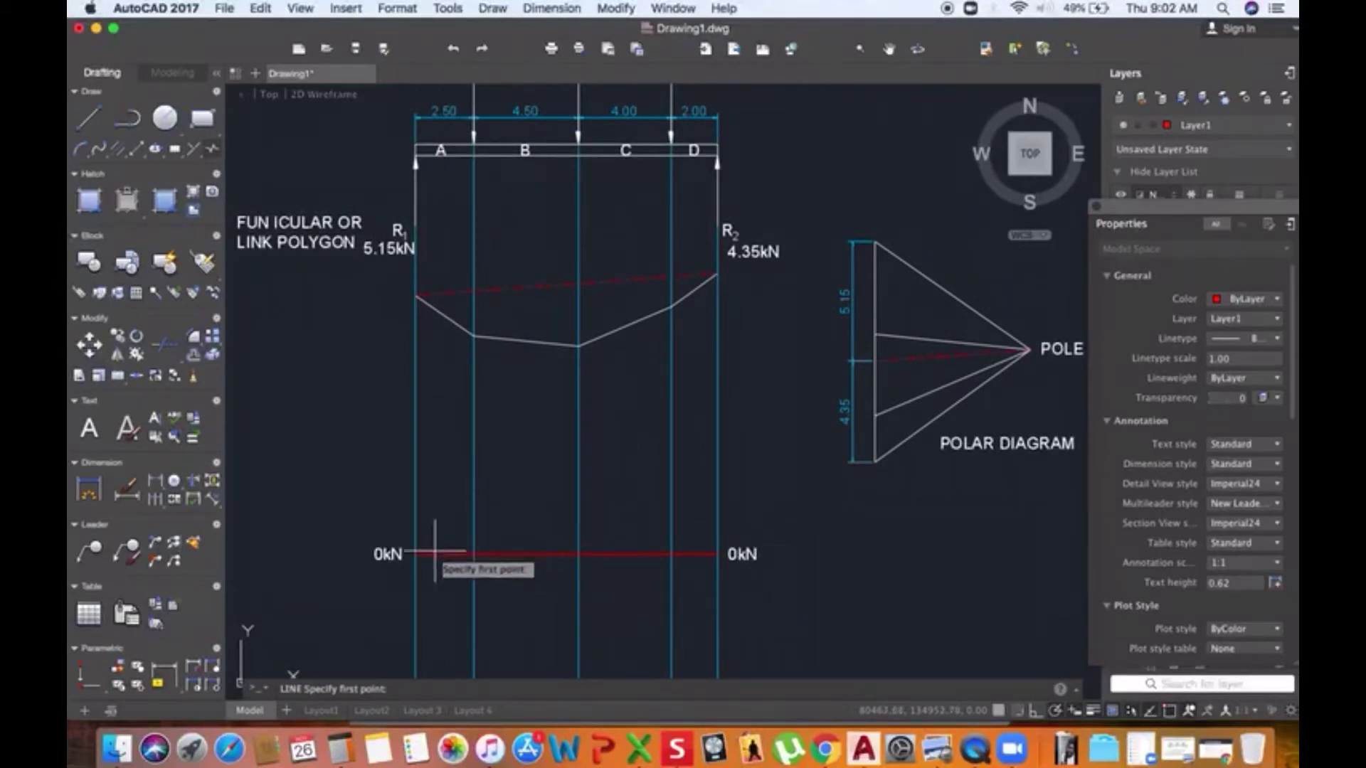
pyautogui.click(416, 555)
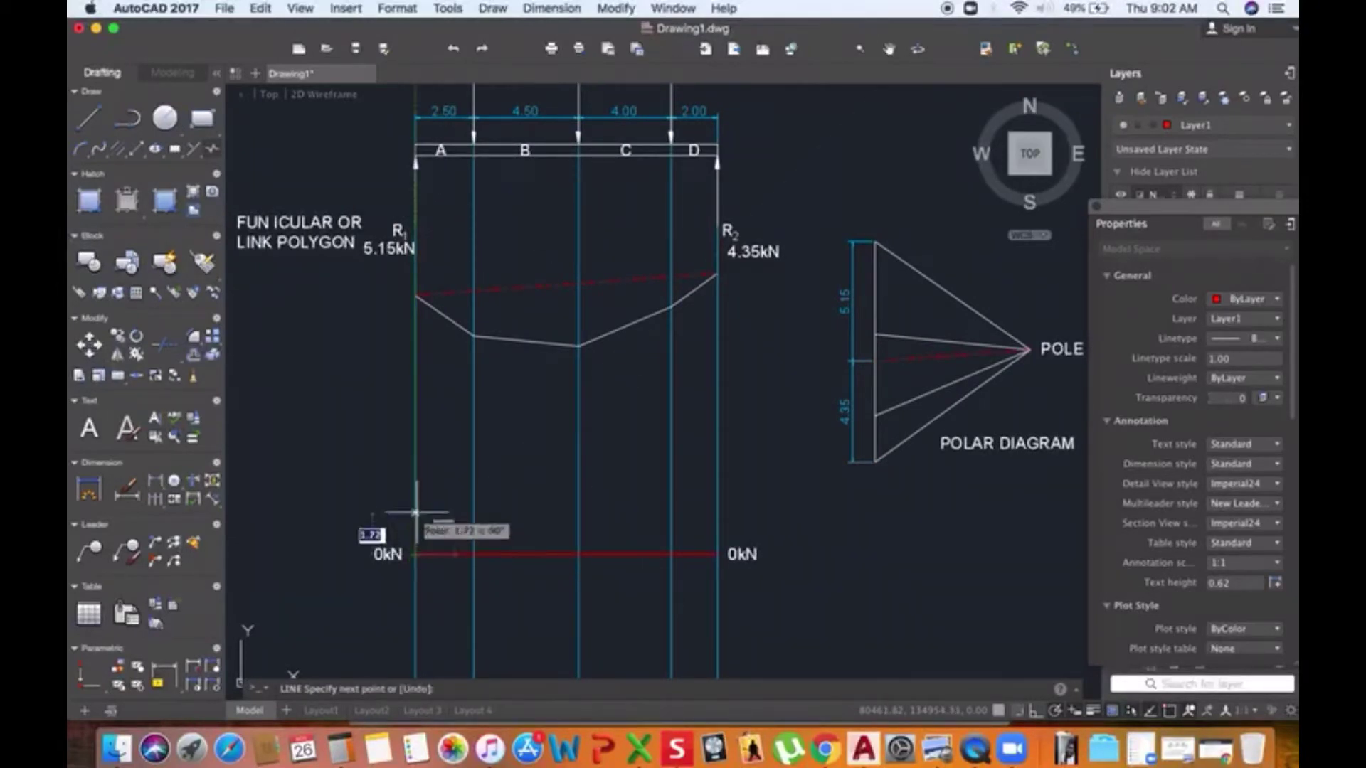
pyautogui.write('58')
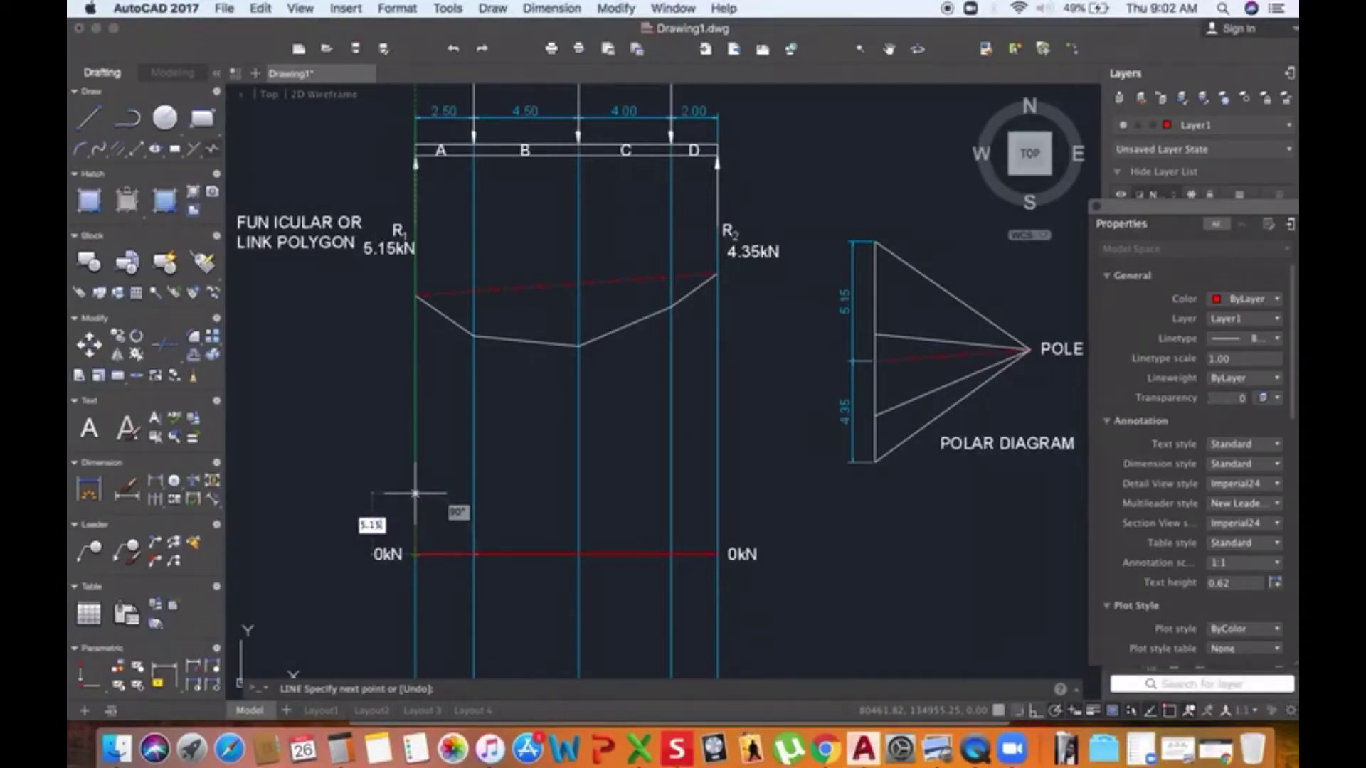
pyautogui.press('Return')
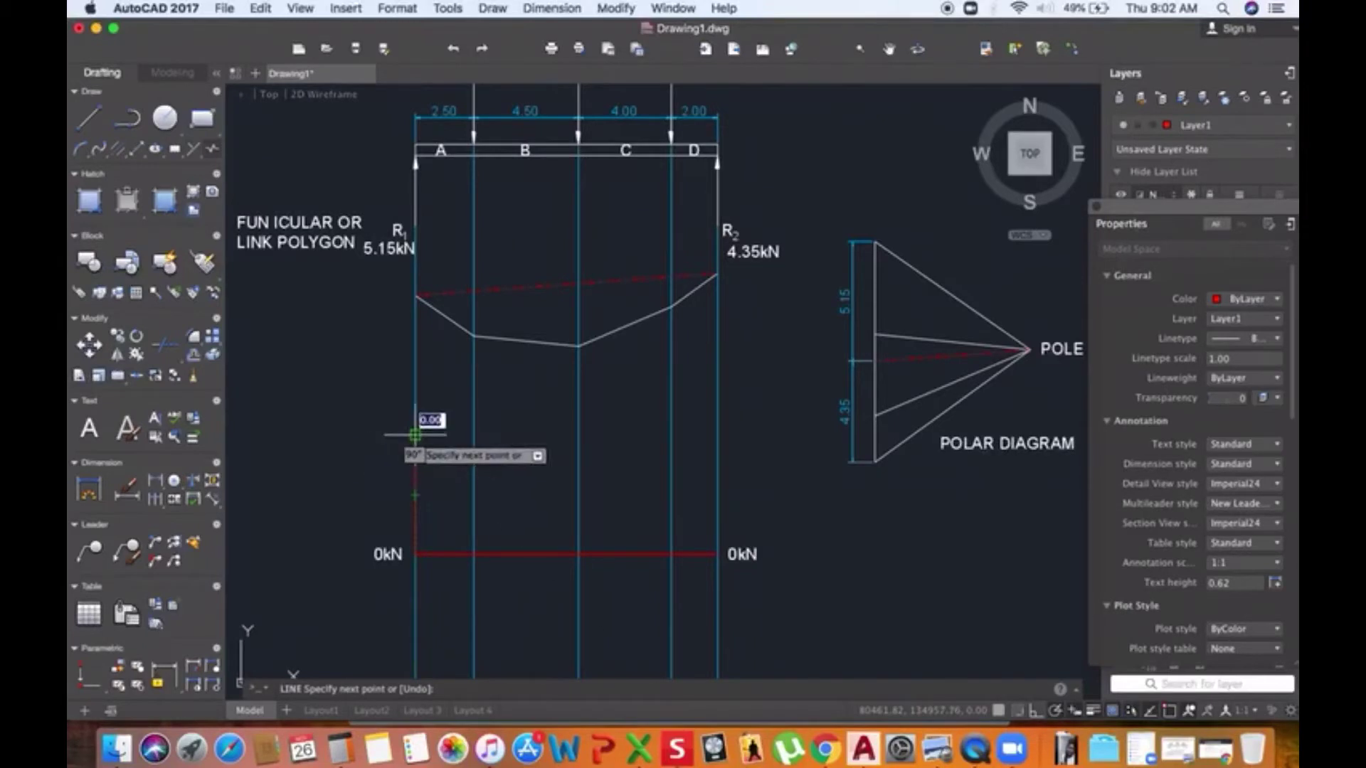
pyautogui.click(474, 435)
pyautogui.scroll(3, 470, 455)
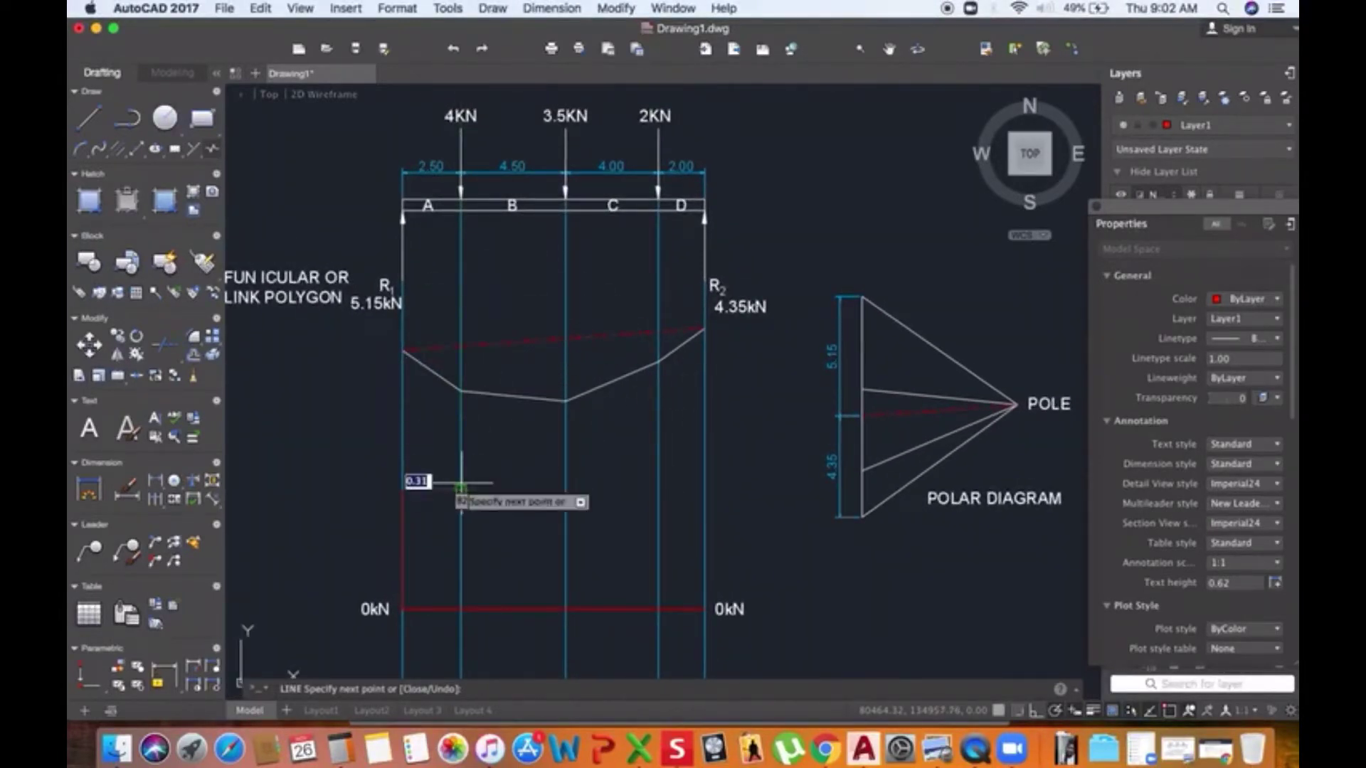
pyautogui.press('Escape')
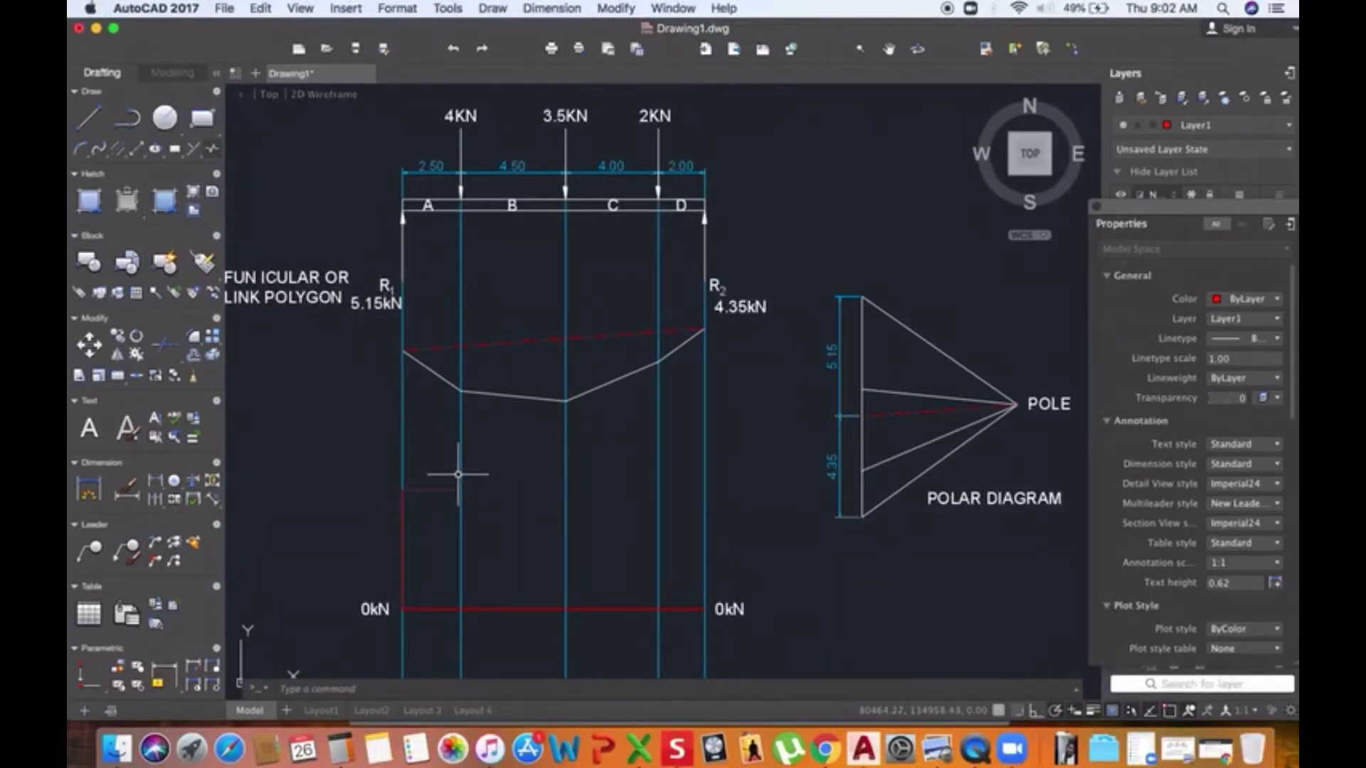
# Step: Drop the shear line by 4 at the 4KN load and run it 4.50 across span B
pyautogui.write('l')
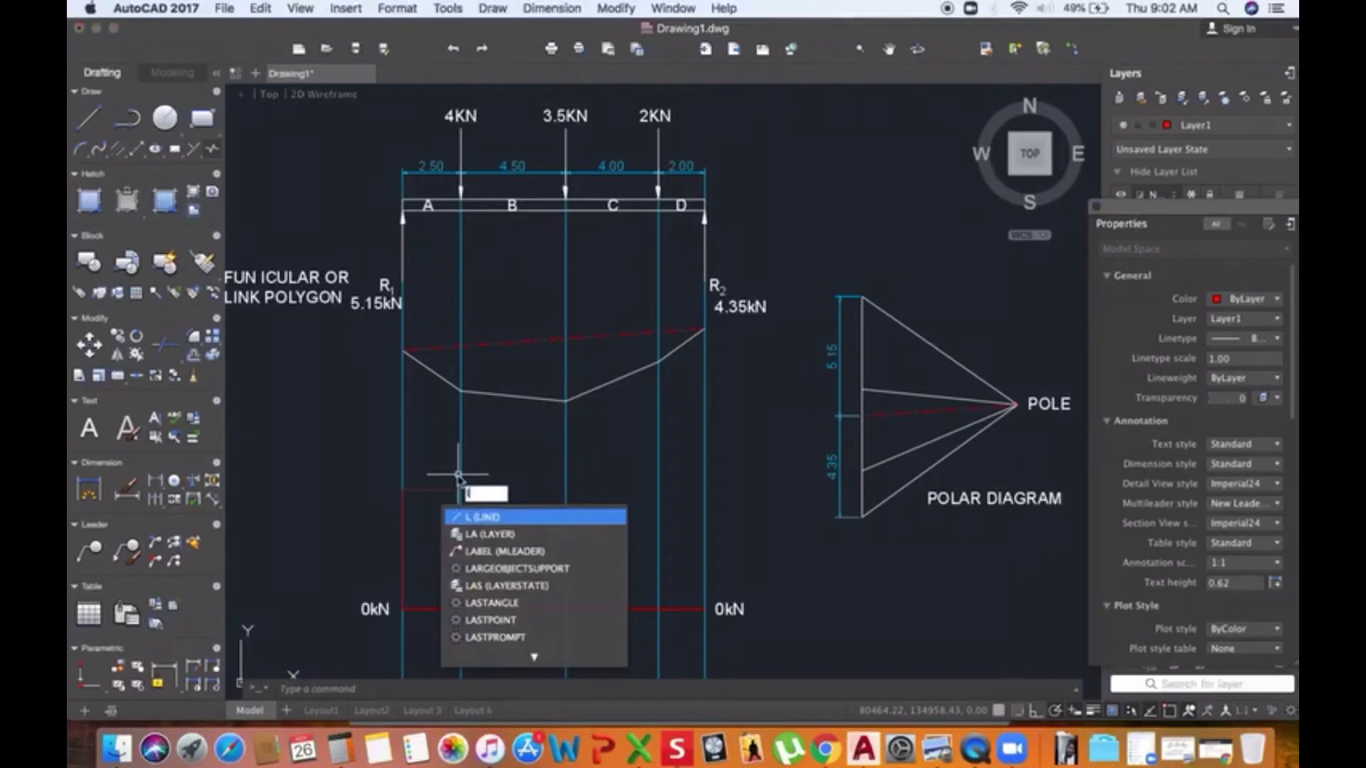
pyautogui.press('Return')
pyautogui.click(461, 490)
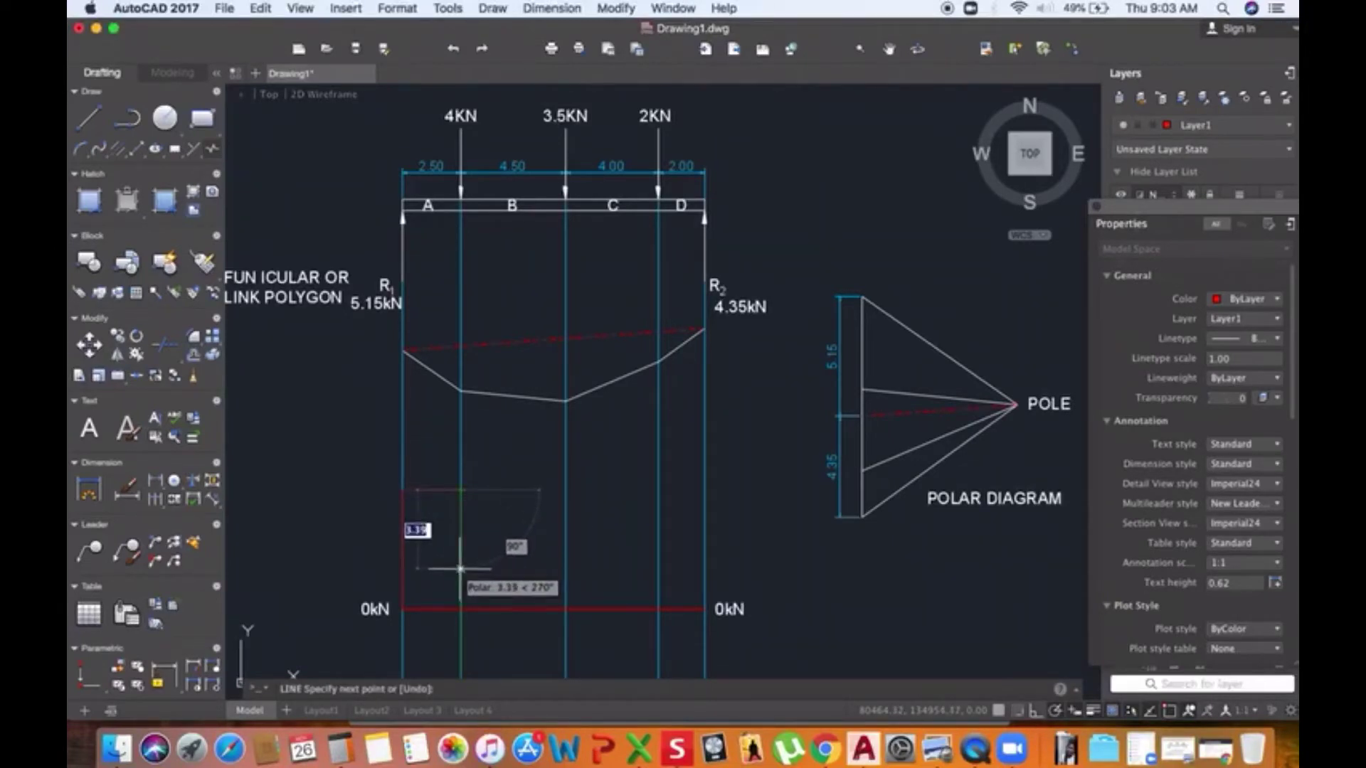
pyautogui.write('4')
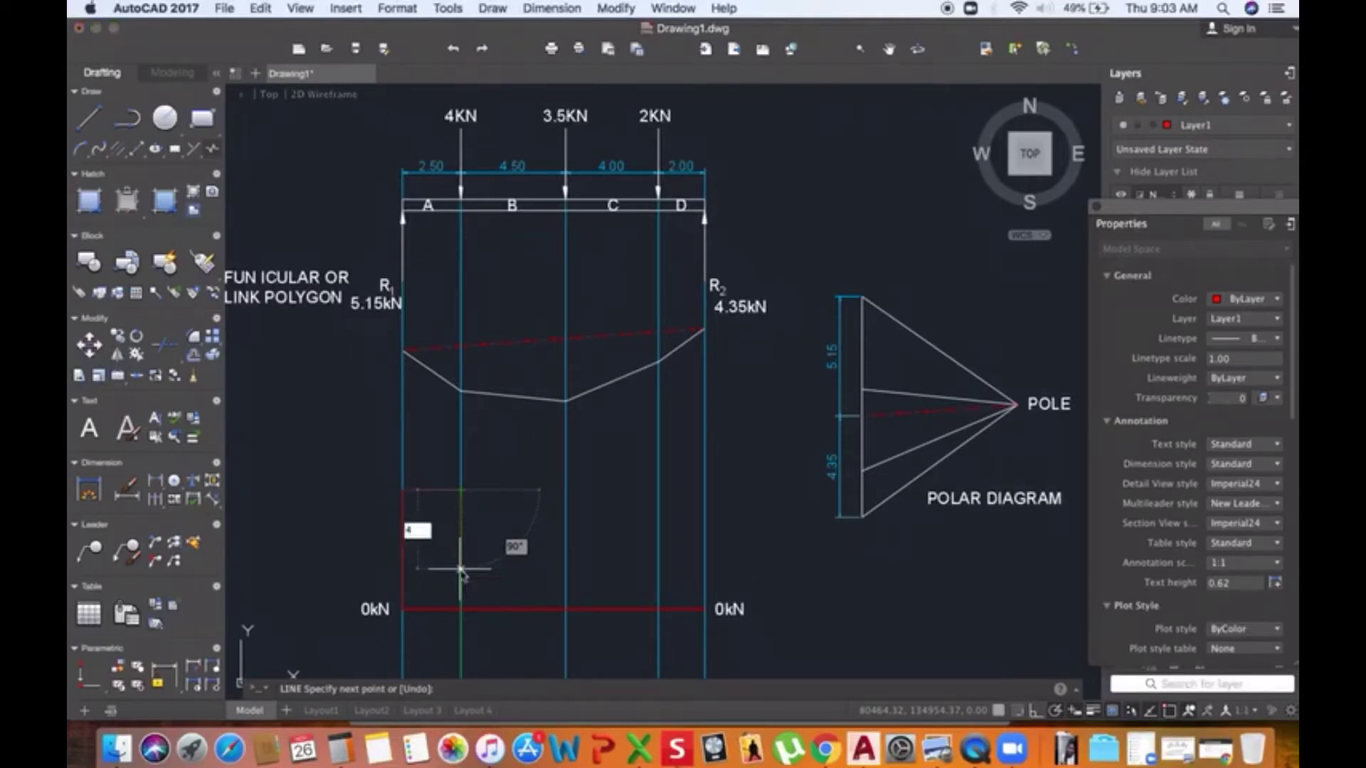
pyautogui.press('Return')
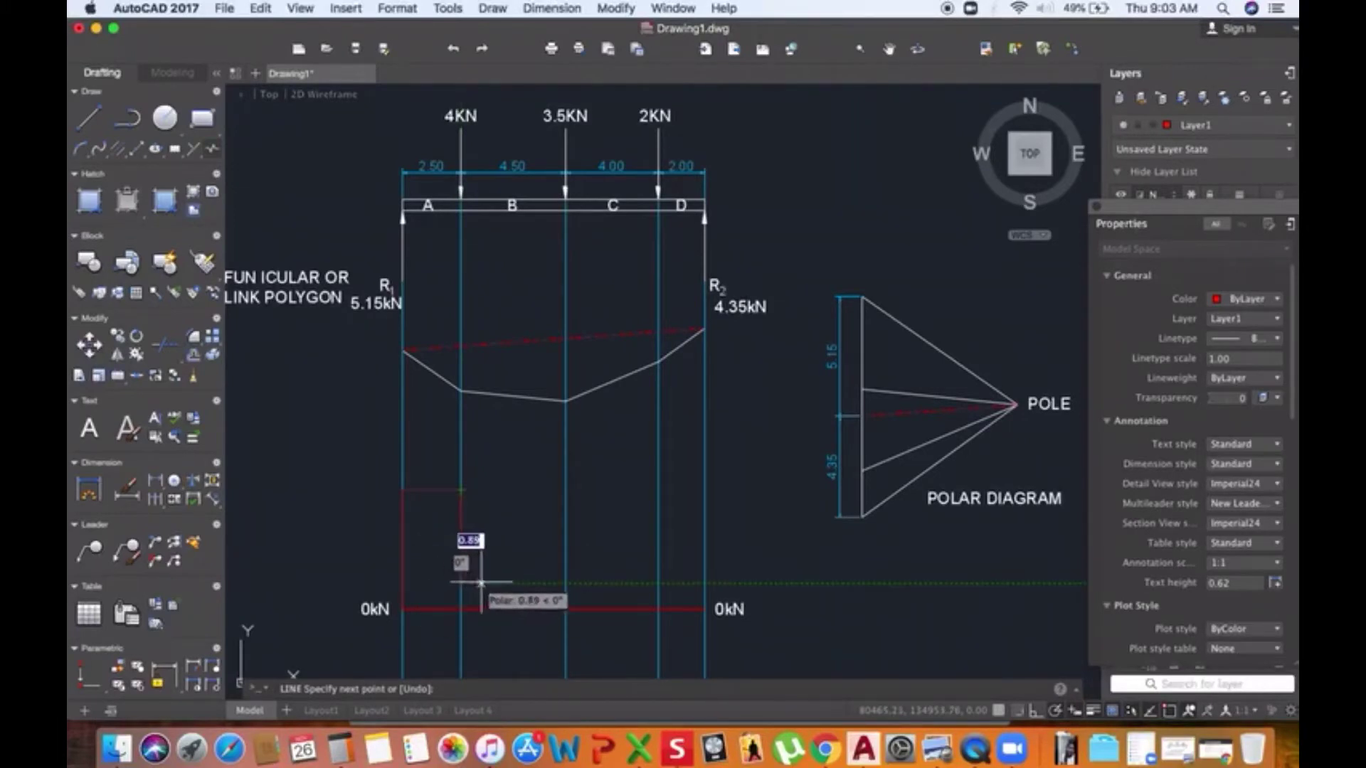
pyautogui.click(461, 489)
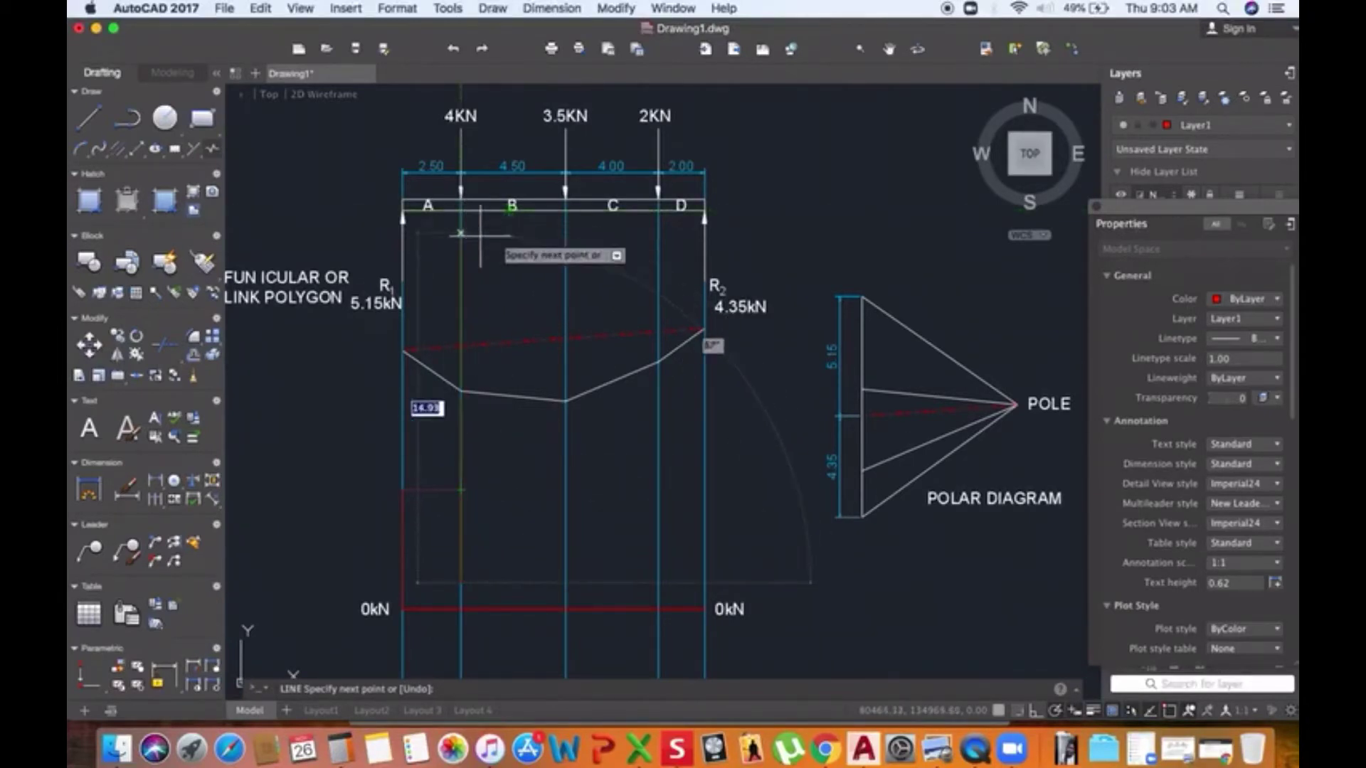
pyautogui.click(566, 583)
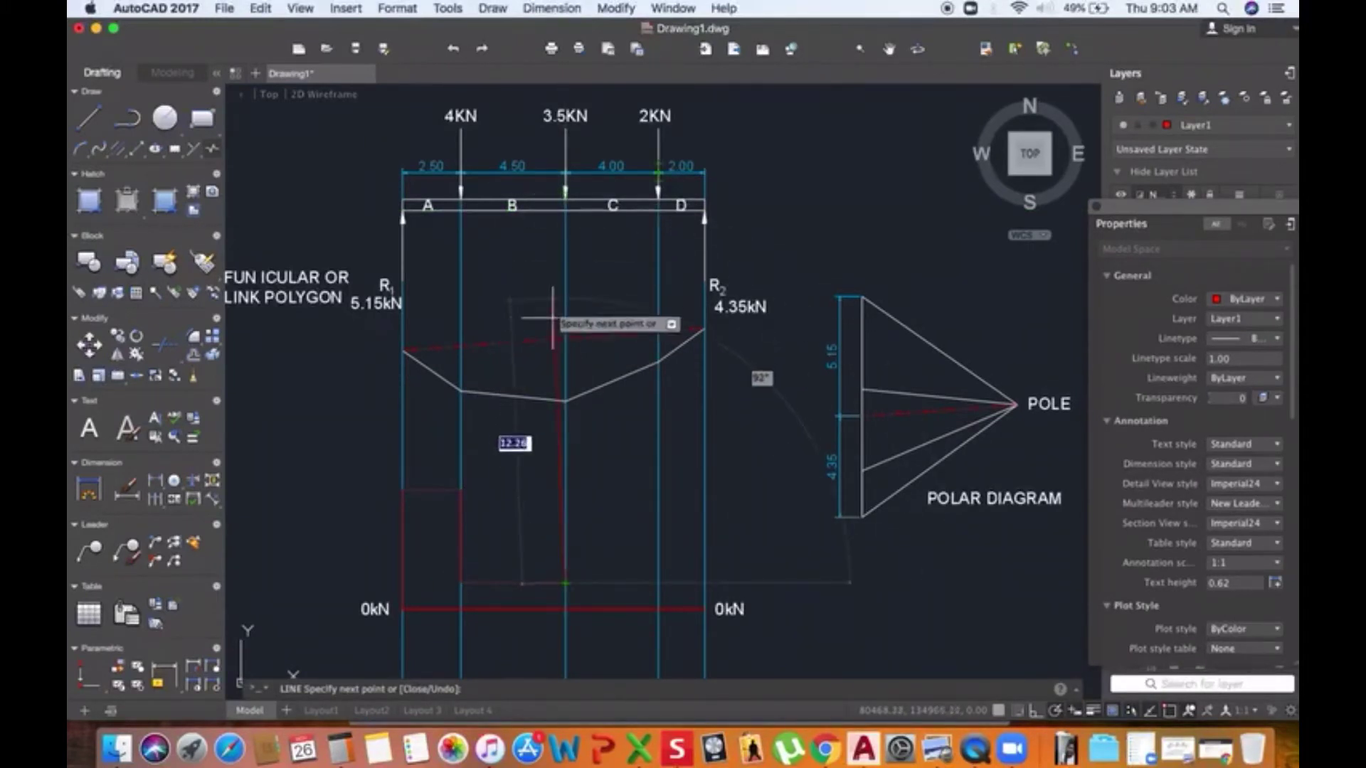
# Step: Drop 3.5 at the 3.5KN load, cross span C, then drop 2 at the 2KN load
pyautogui.scroll(-3, 540, 441)
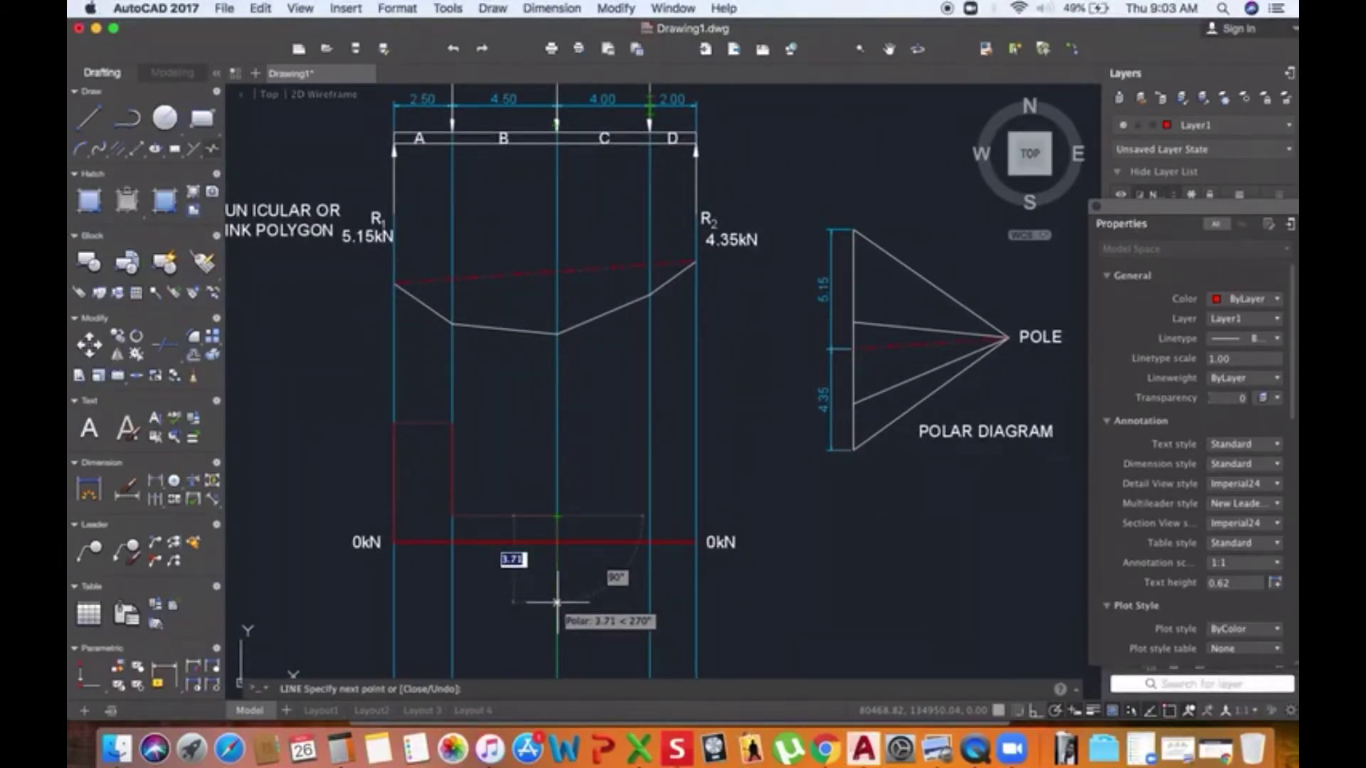
pyautogui.write('3')
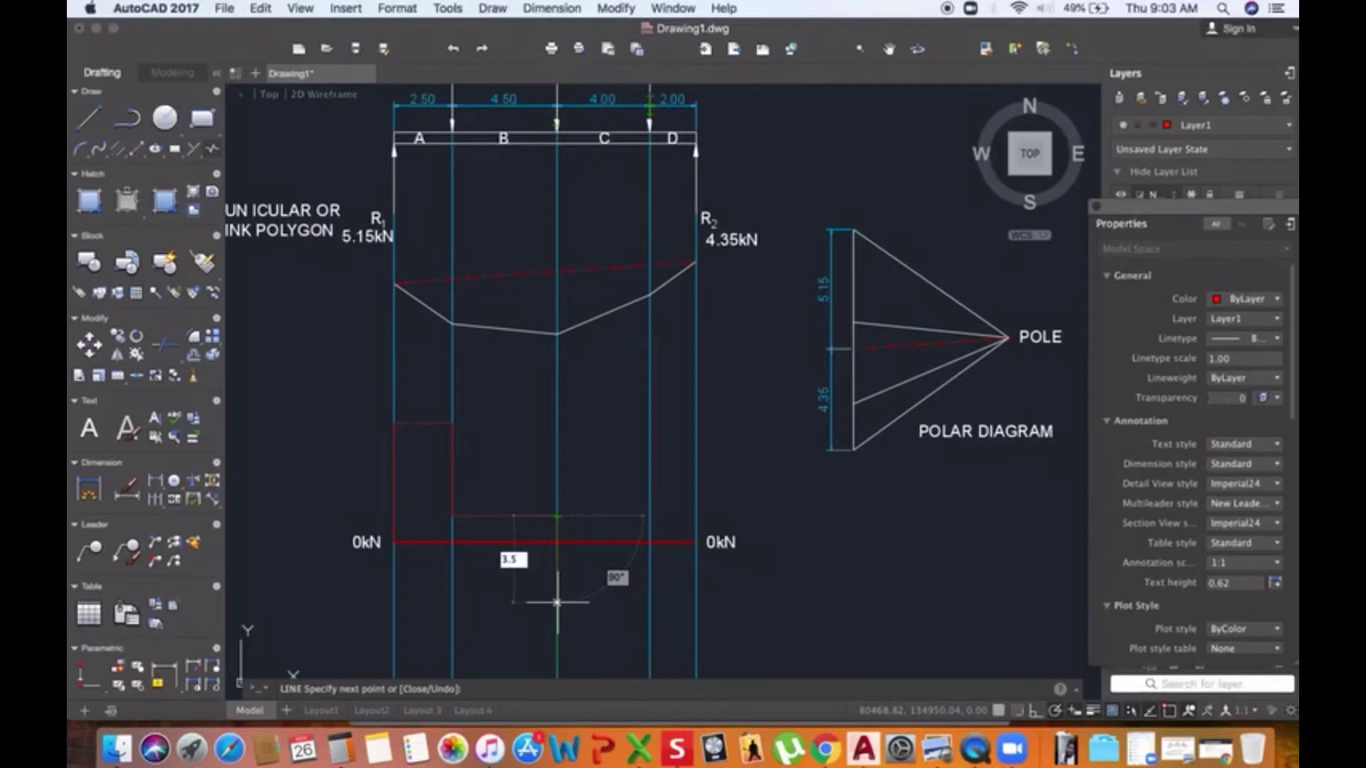
pyautogui.press('Return')
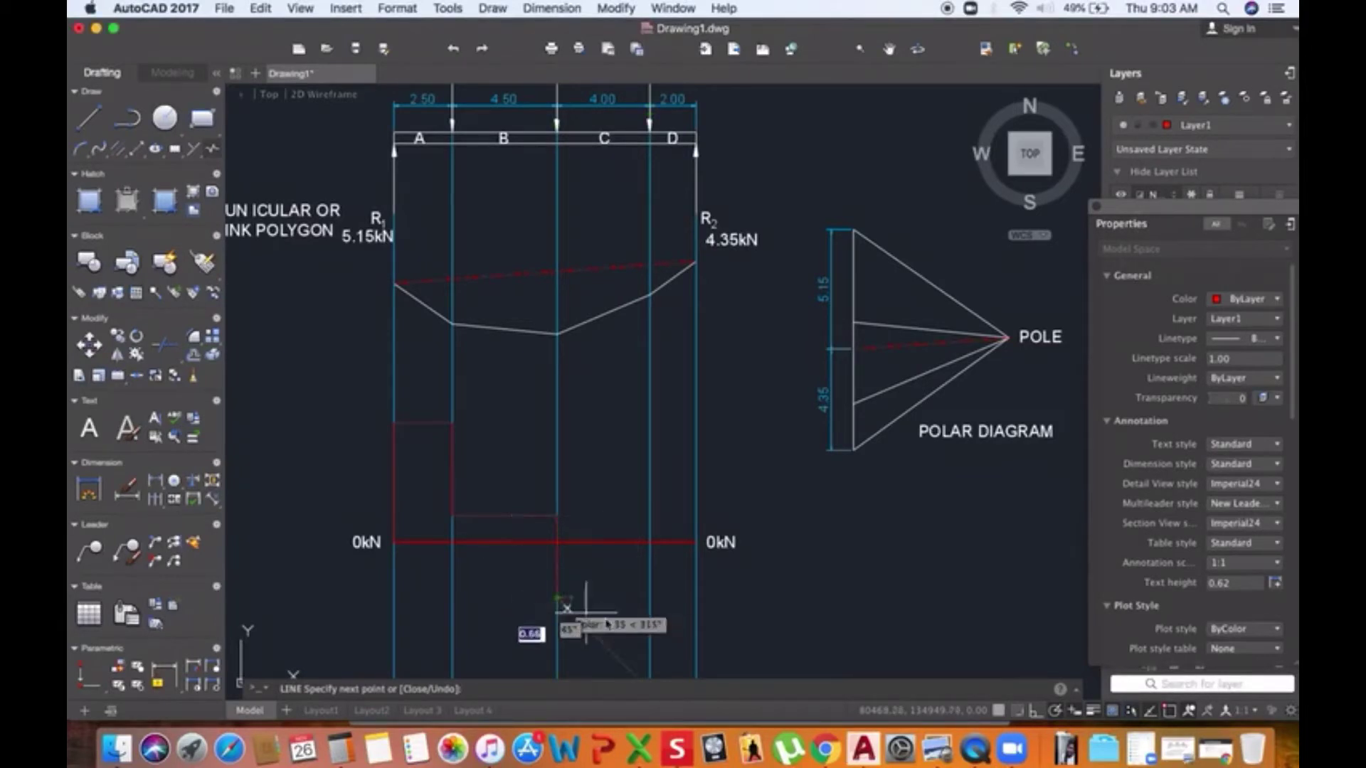
pyautogui.scroll(-2, 594, 613)
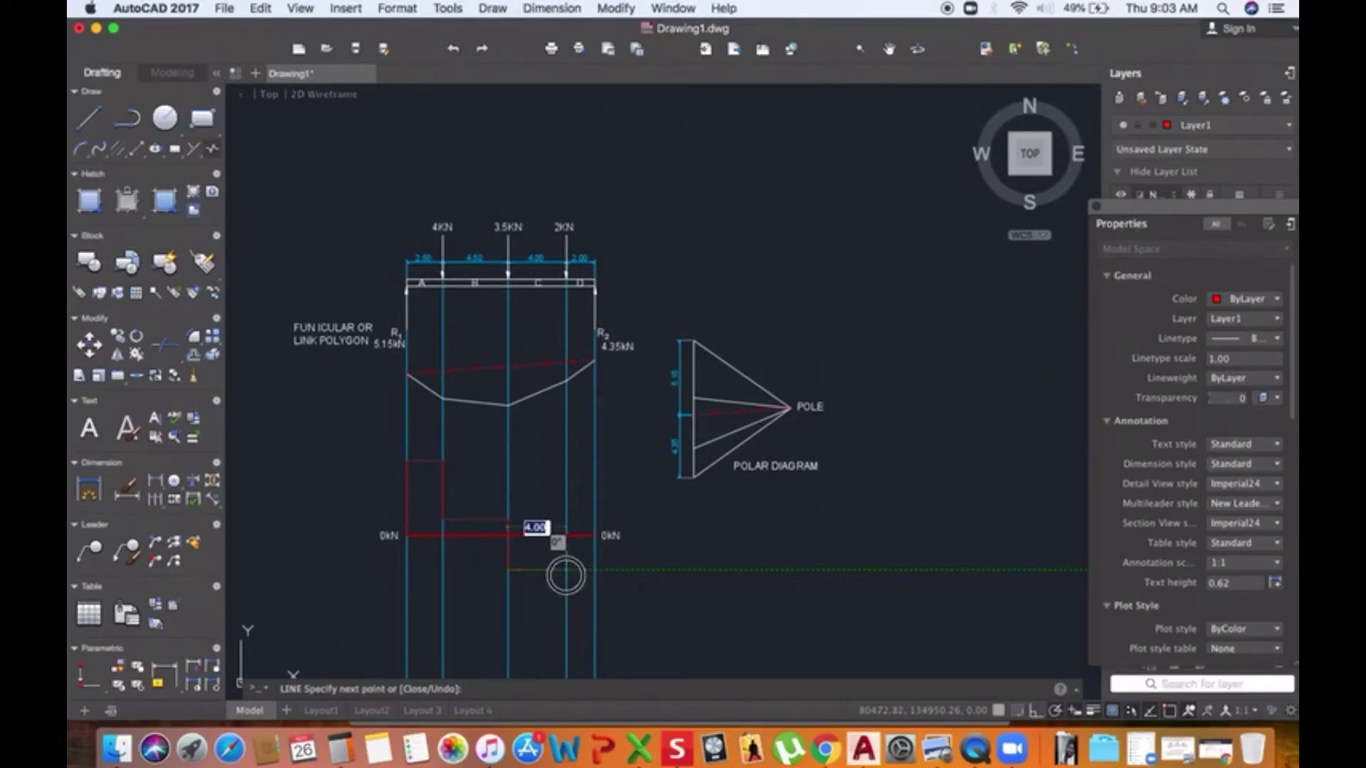
pyautogui.click(567, 569)
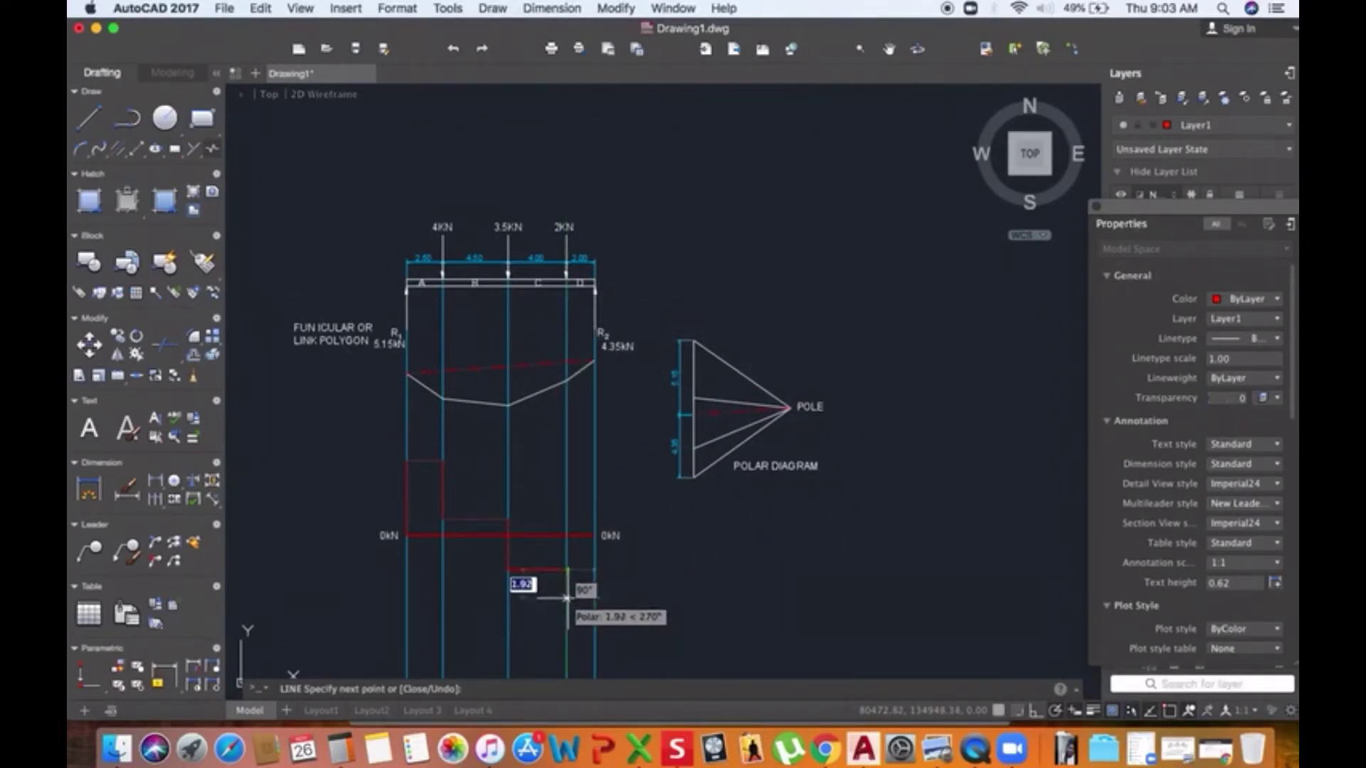
pyautogui.write('2')
pyautogui.press('Return')
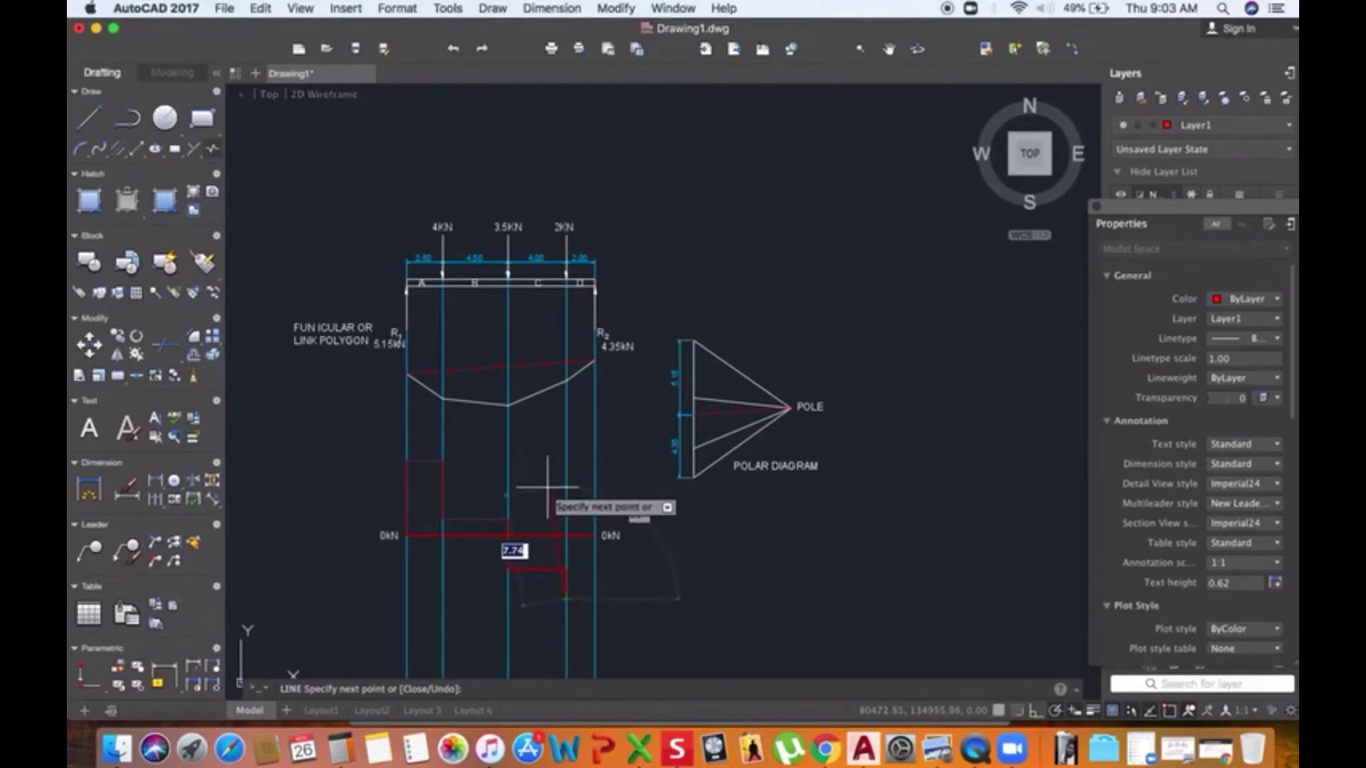
# Step: Close the shear line with a 4.35 rise to the 0kN baseline at R2
pyautogui.scroll(4, 548, 613)
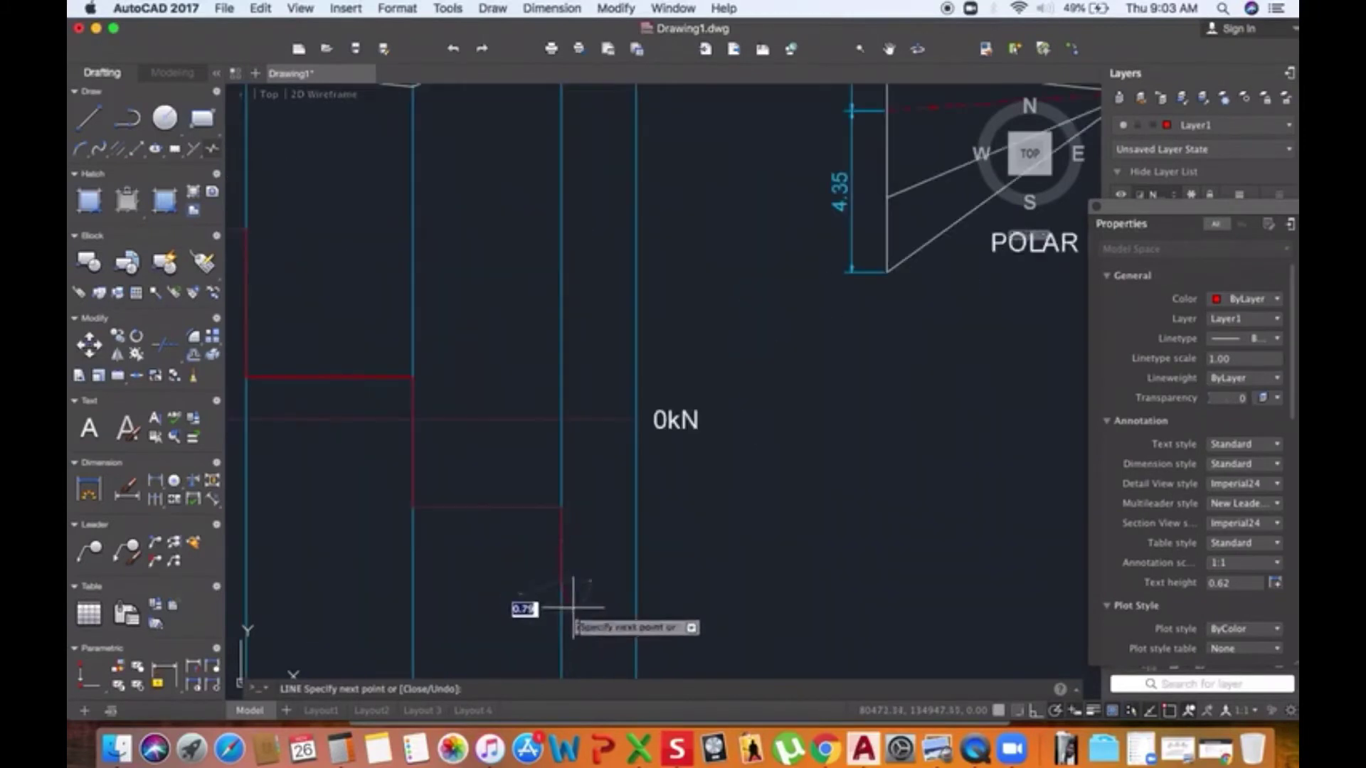
pyautogui.scroll(-2, 630, 576)
pyautogui.scroll(3, 629, 580)
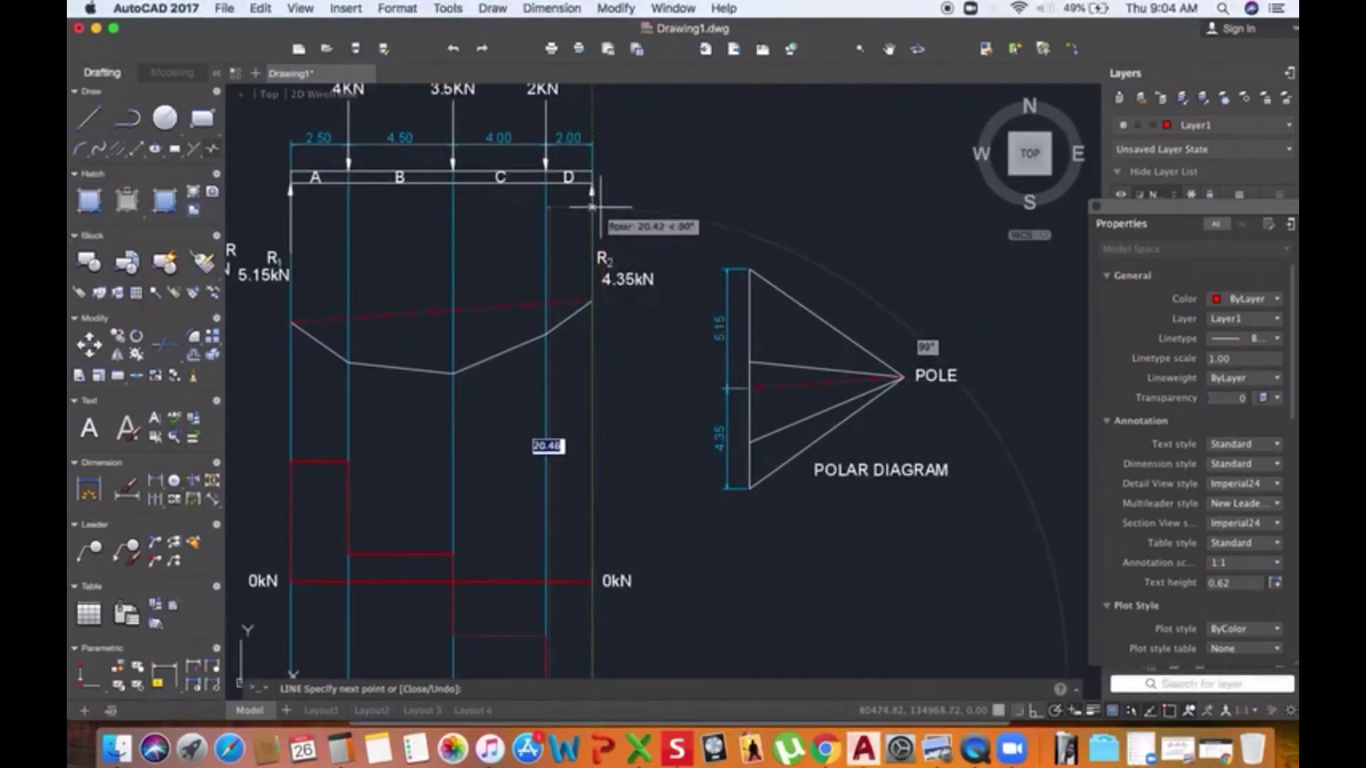
pyautogui.scroll(-3, 569, 310)
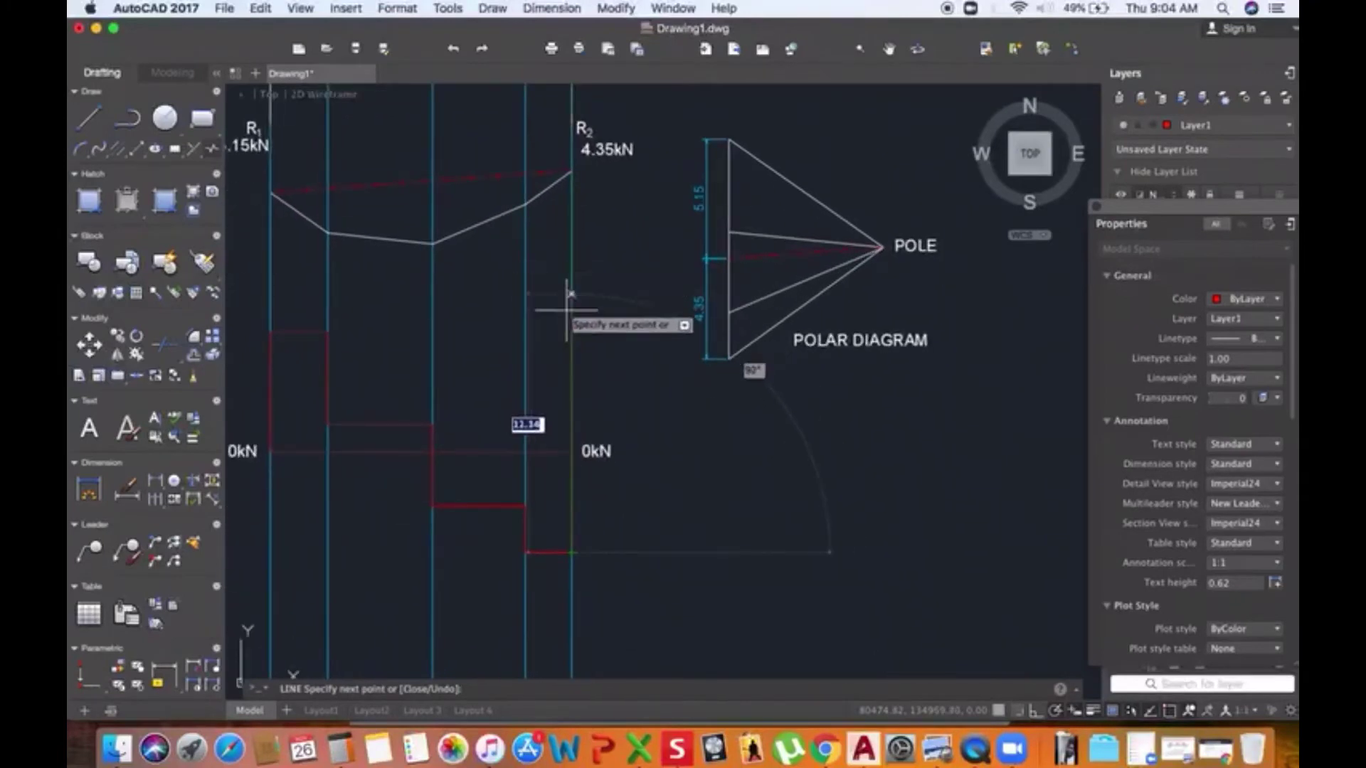
pyautogui.click(571, 452)
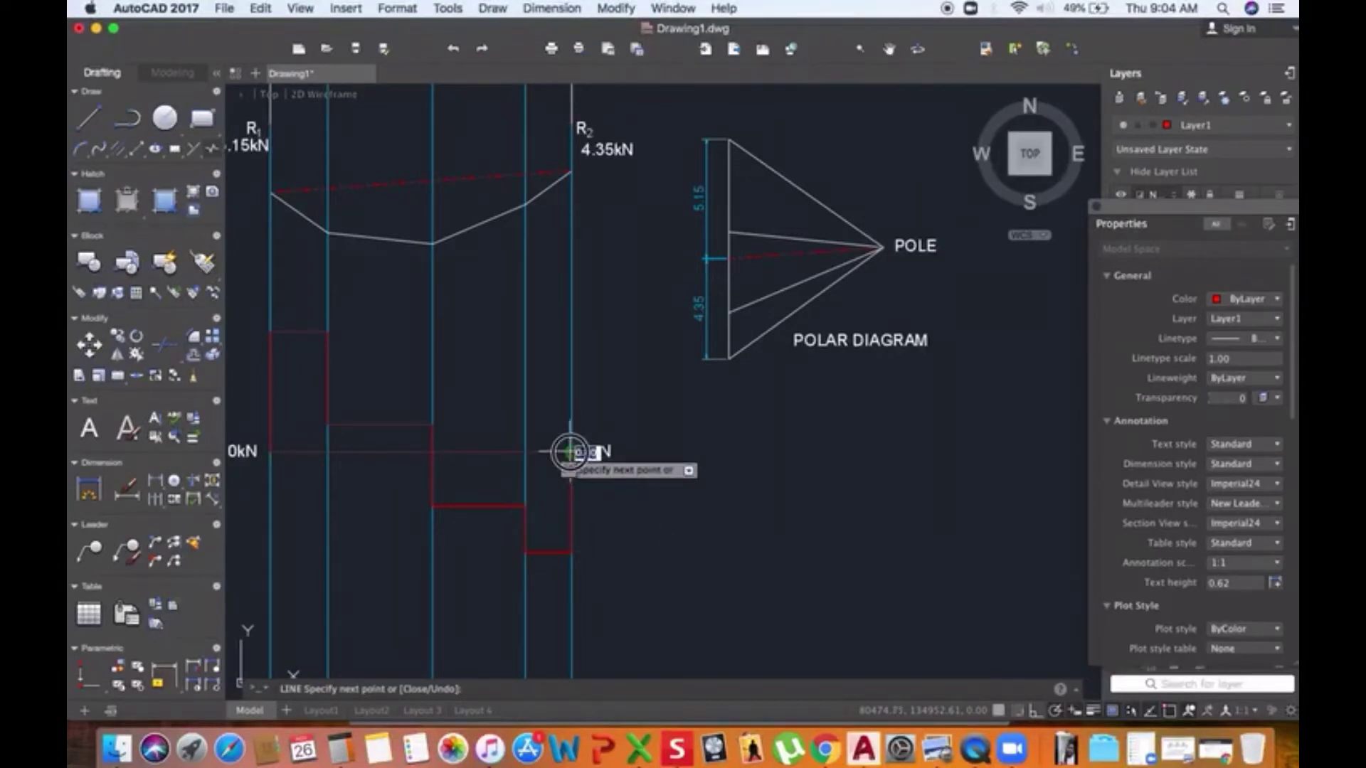
pyautogui.press('Return')
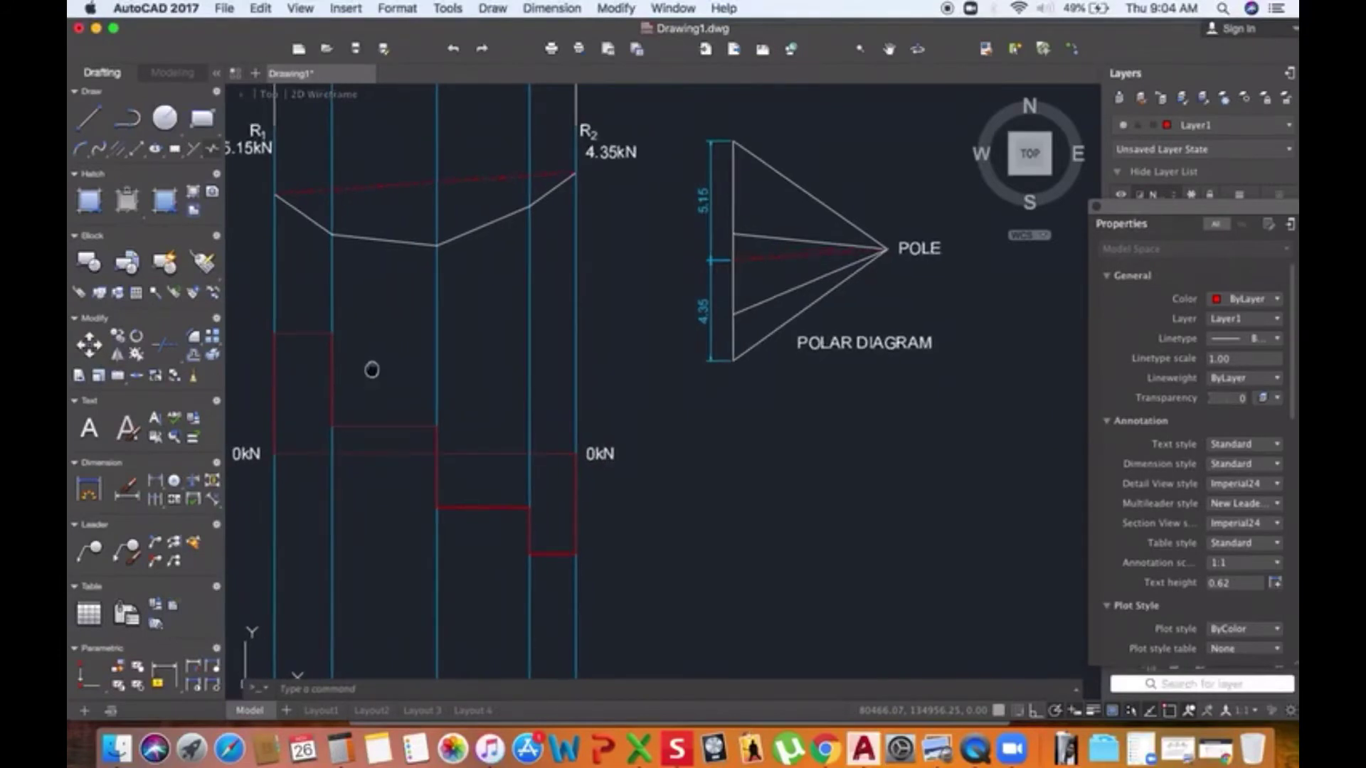
pyautogui.moveTo(369, 369); pyautogui.dragTo(402, 419)
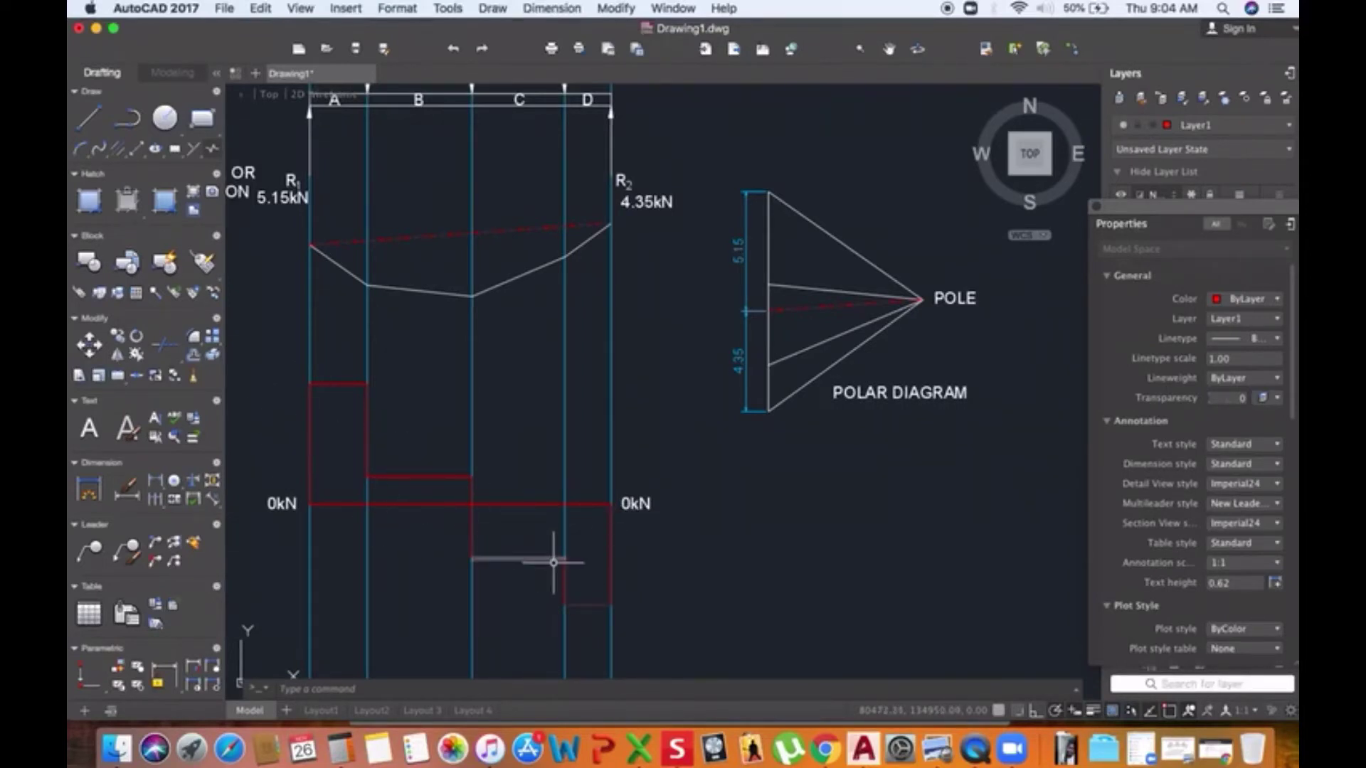
pyautogui.moveTo(451, 402); pyautogui.dragTo(479, 399)
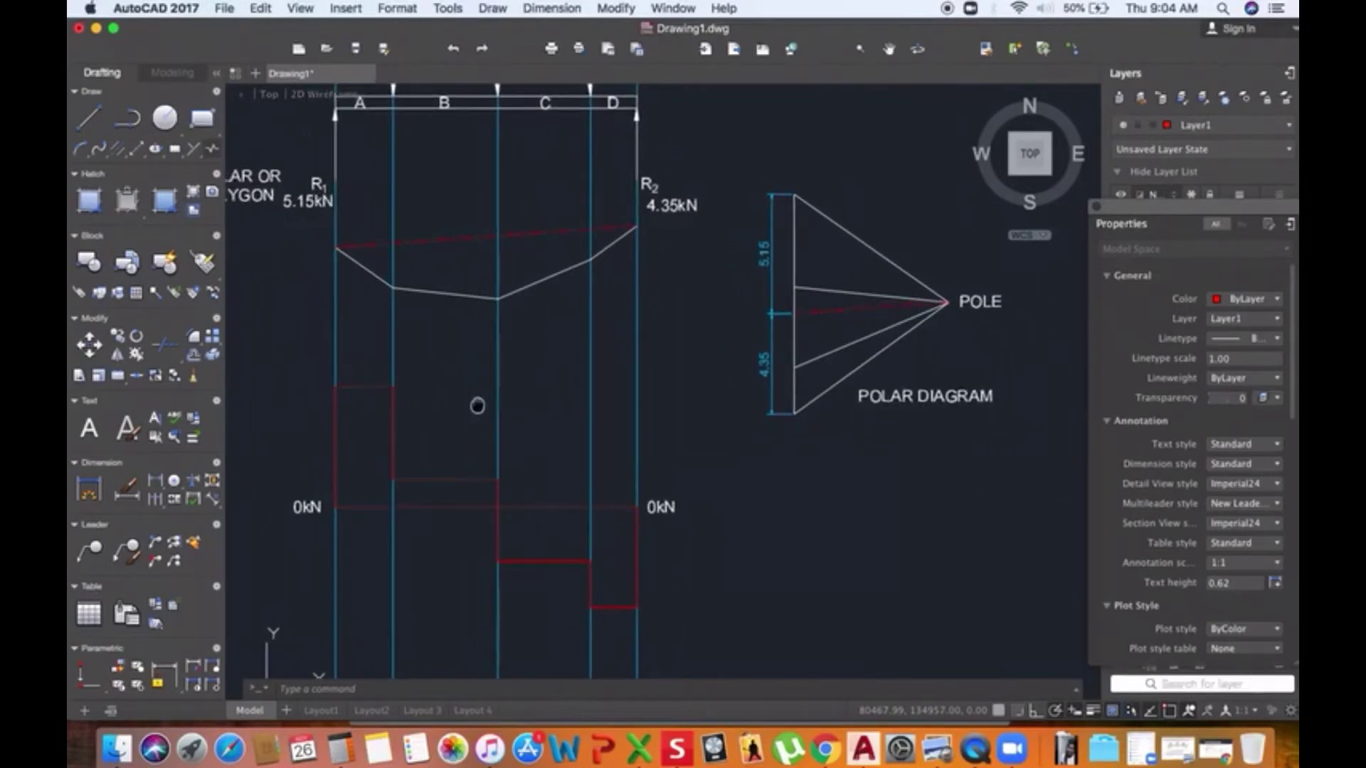